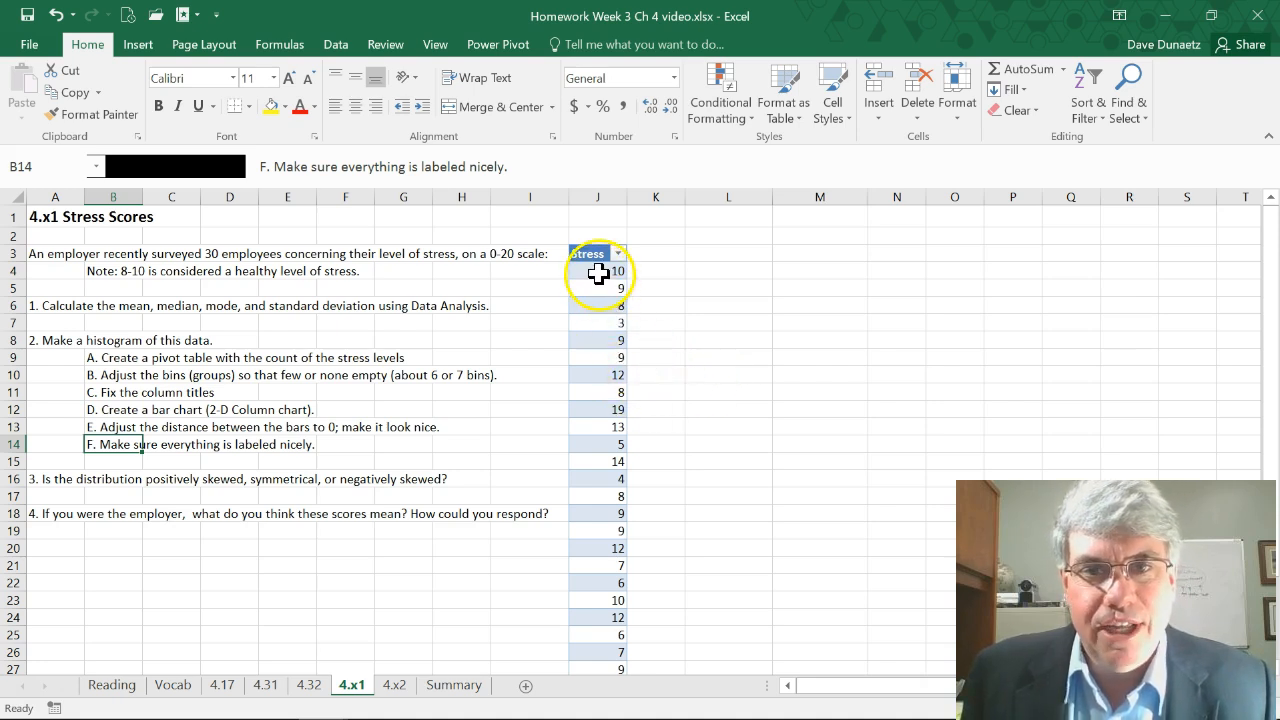
Start a Descriptive Statistics analysis on the Stress column, range J3:J33, with labels in the first row
left_click(596, 273)
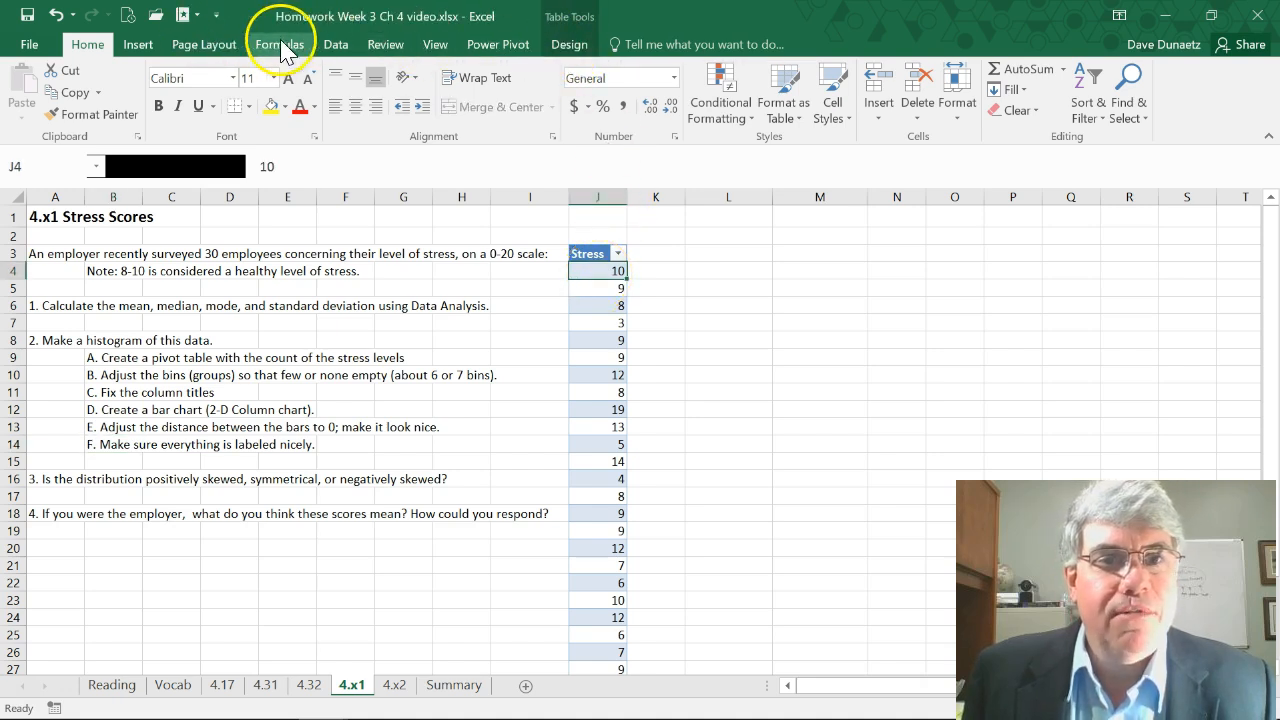
left_click(336, 44)
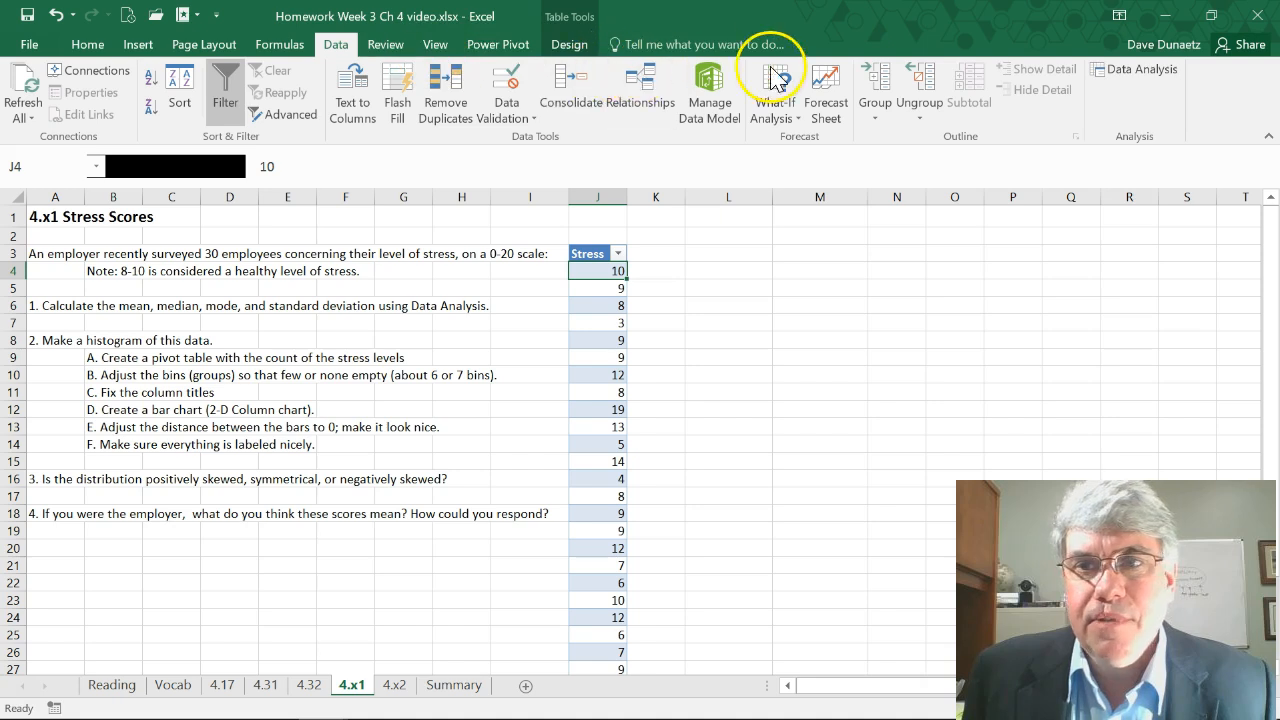
left_click(1130, 68)
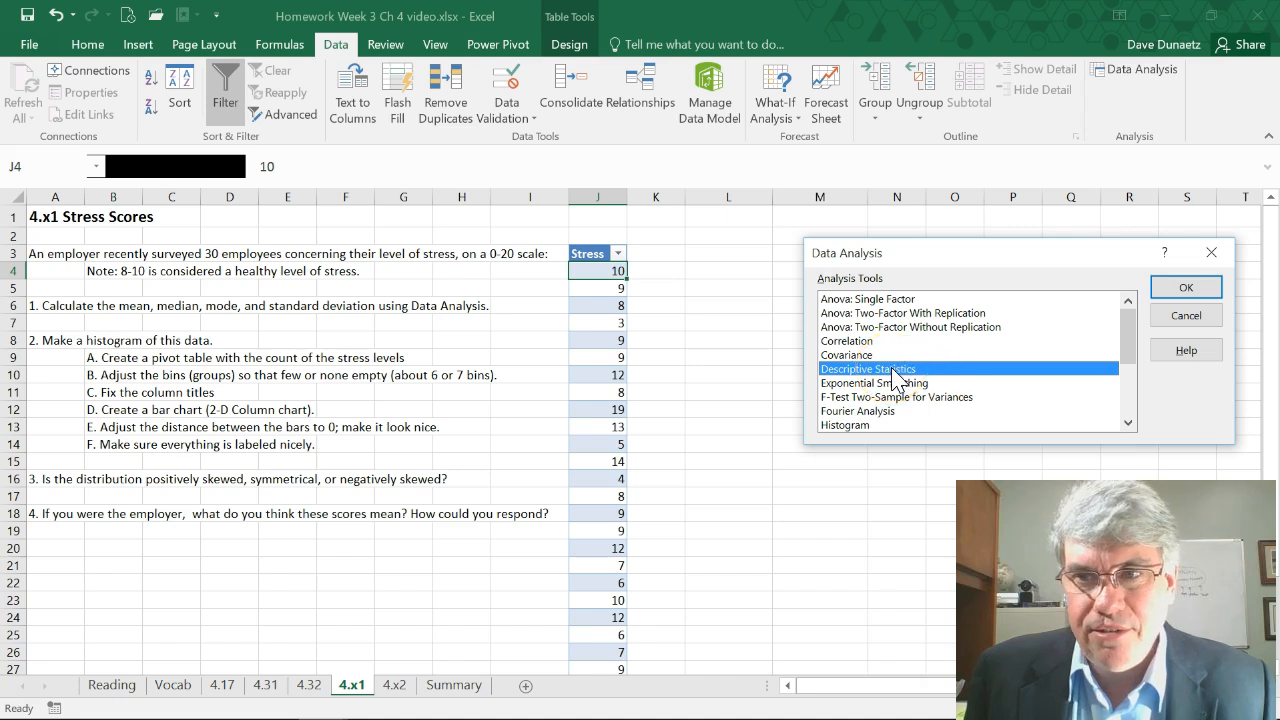
left_click(1177, 289)
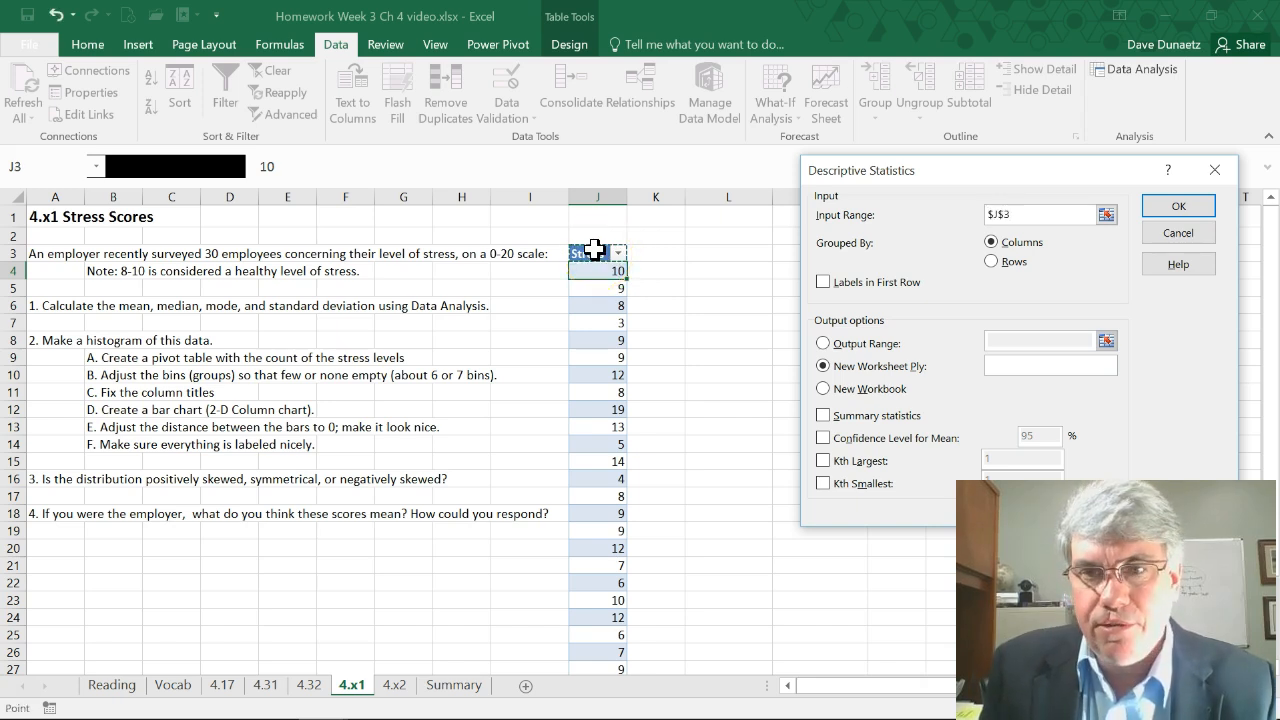
key("ctrl+shift+Down")
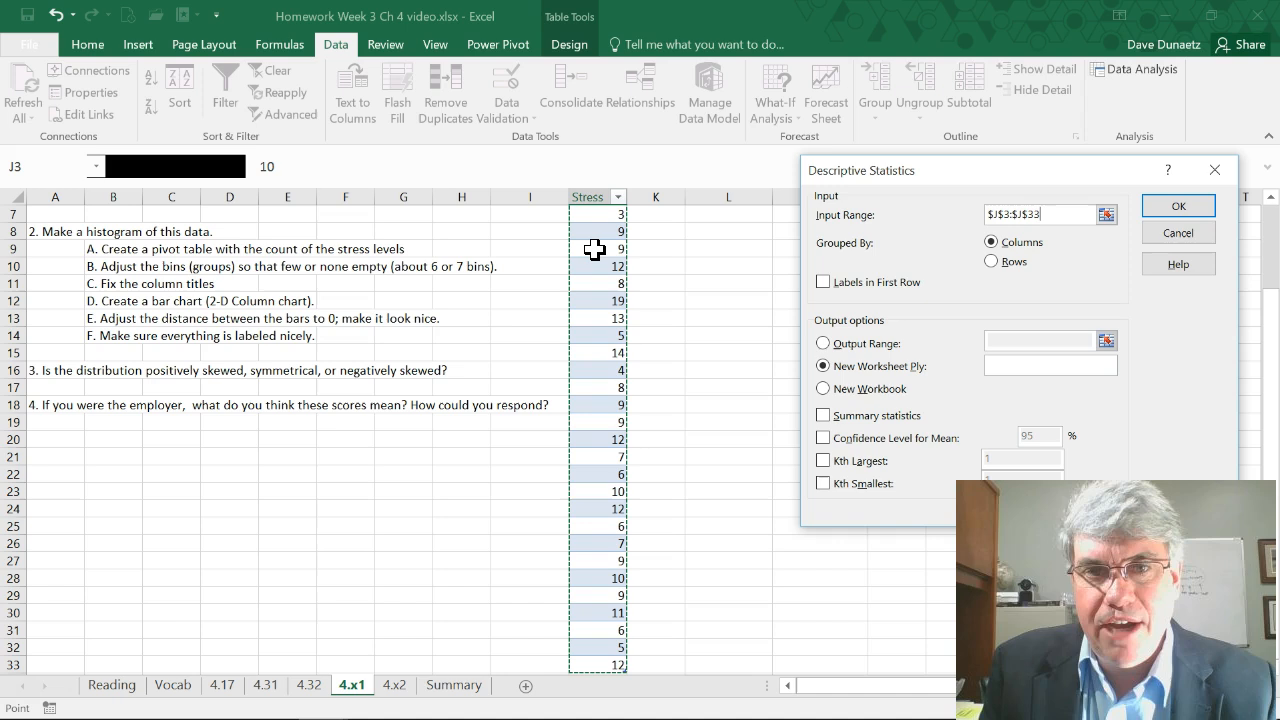
left_click(822, 284)
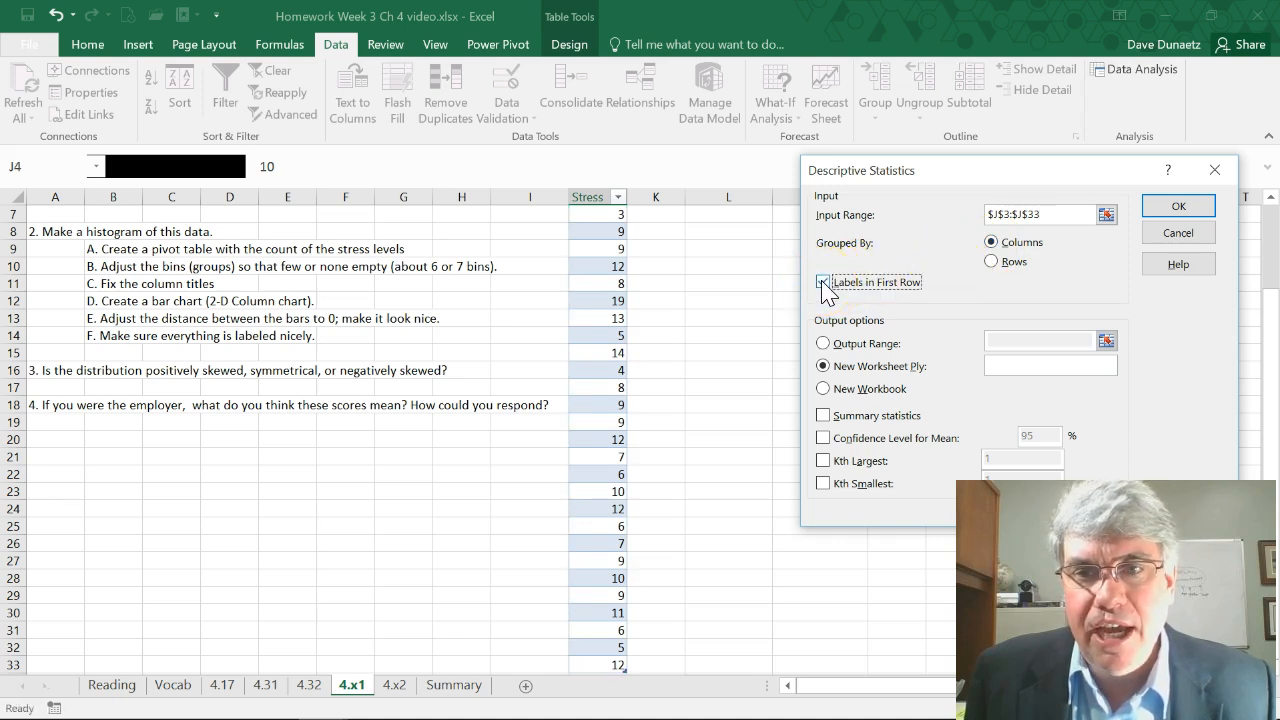
Generate the summary statistics with cell B20 of the current sheet as the output range
left_click(822, 343)
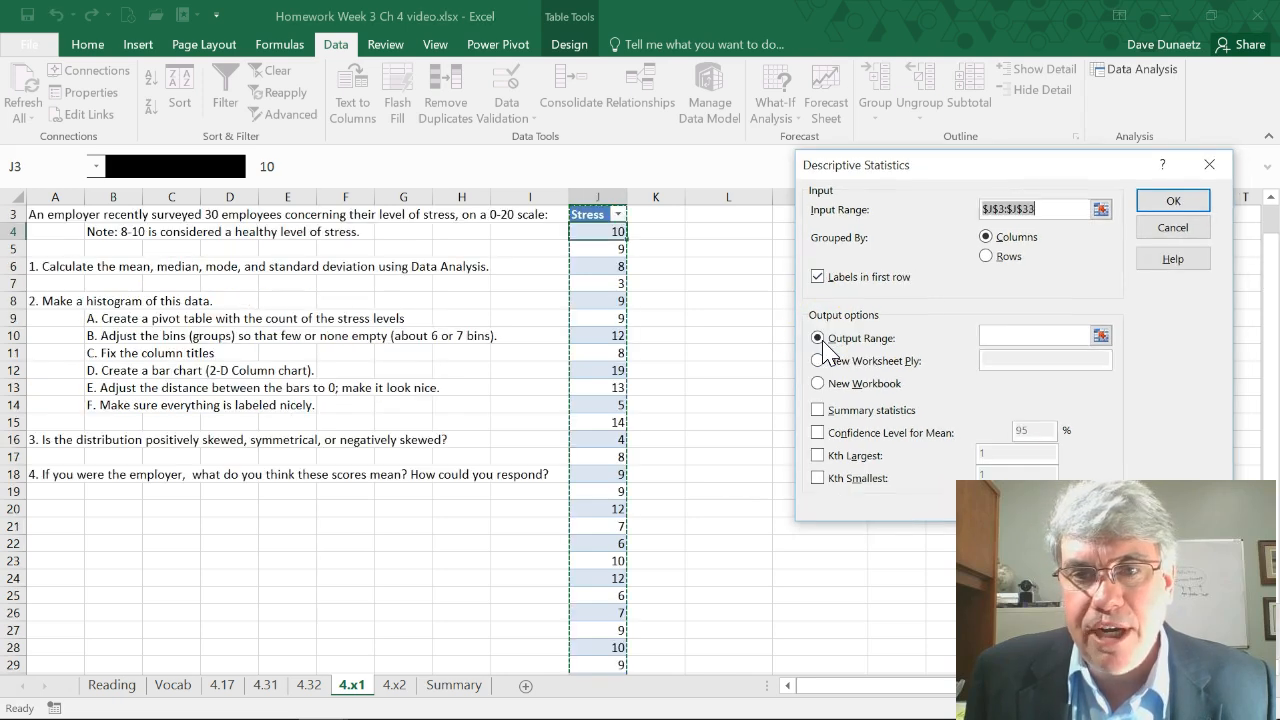
left_click(1005, 337)
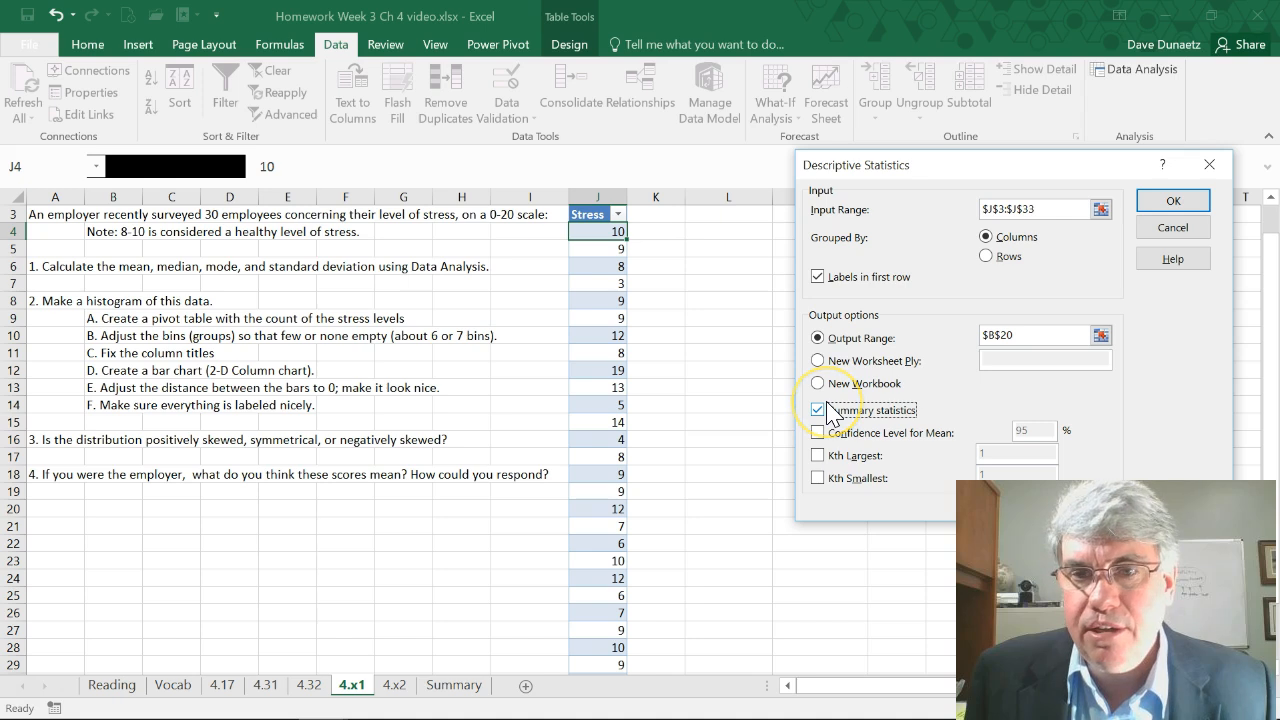
left_click(1171, 197)
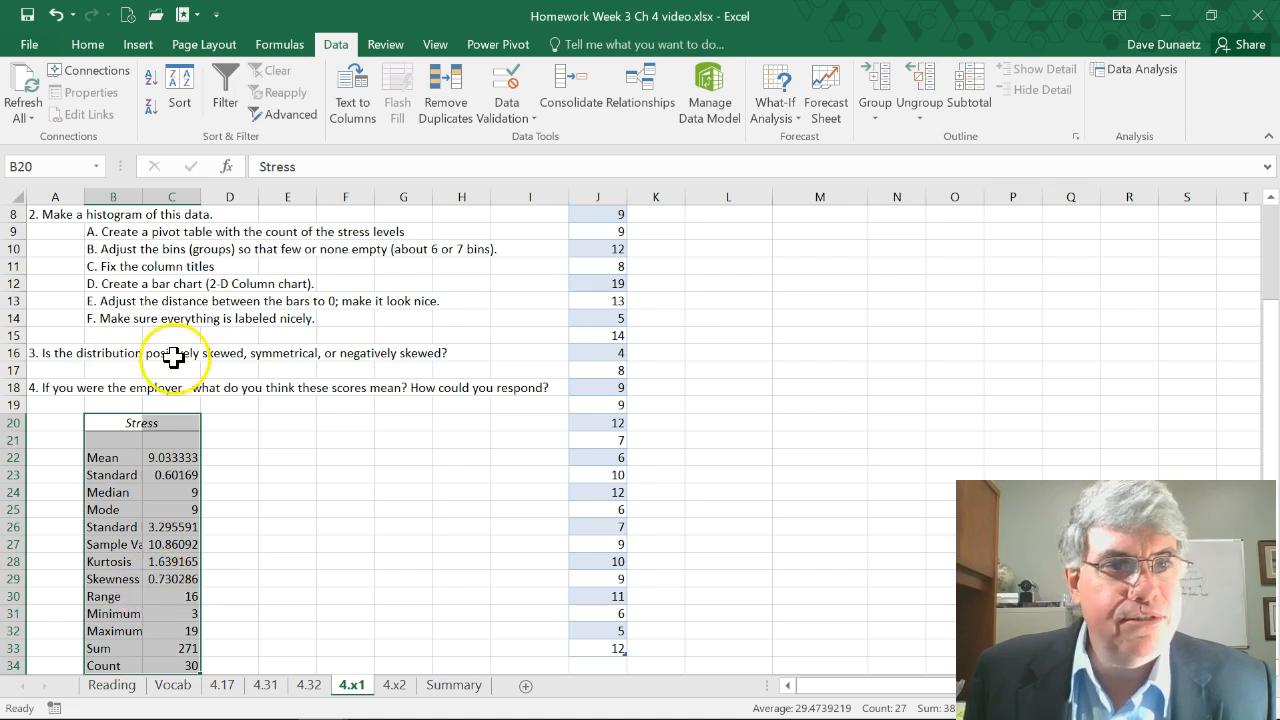
Format the statistics output as Number and widen column B so that its labels fit
left_click(89, 44)
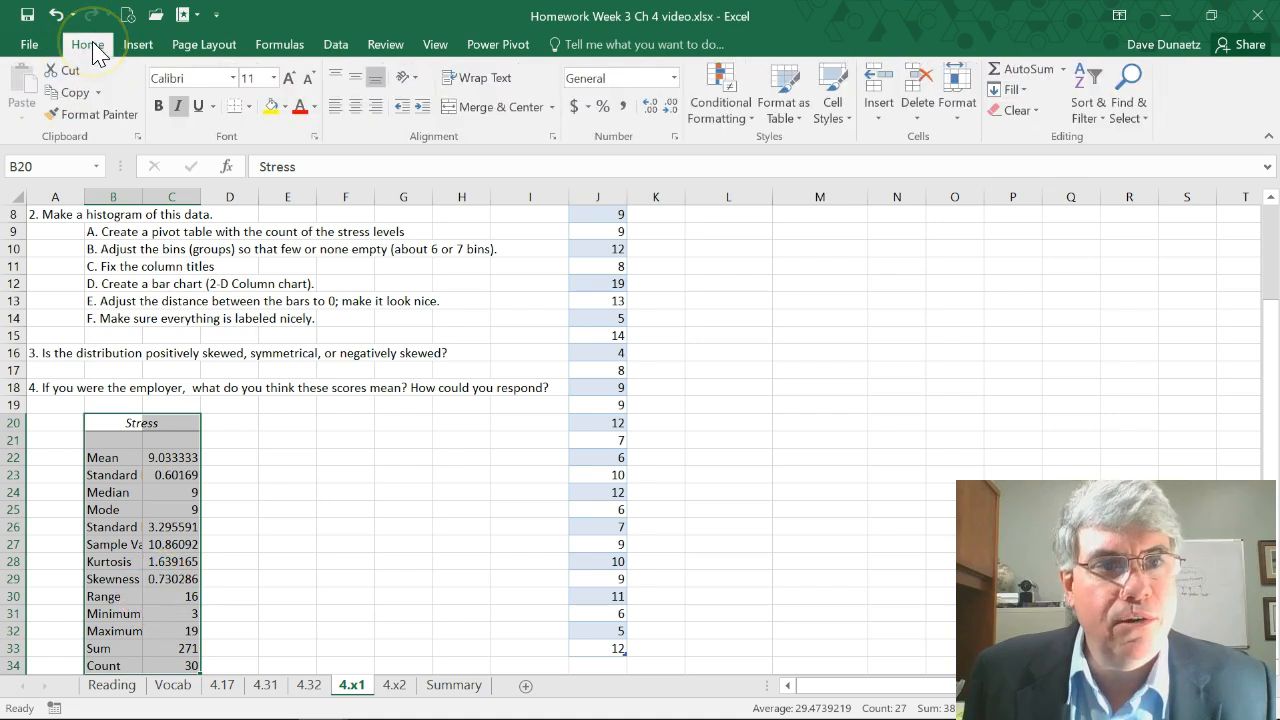
left_click(674, 78)
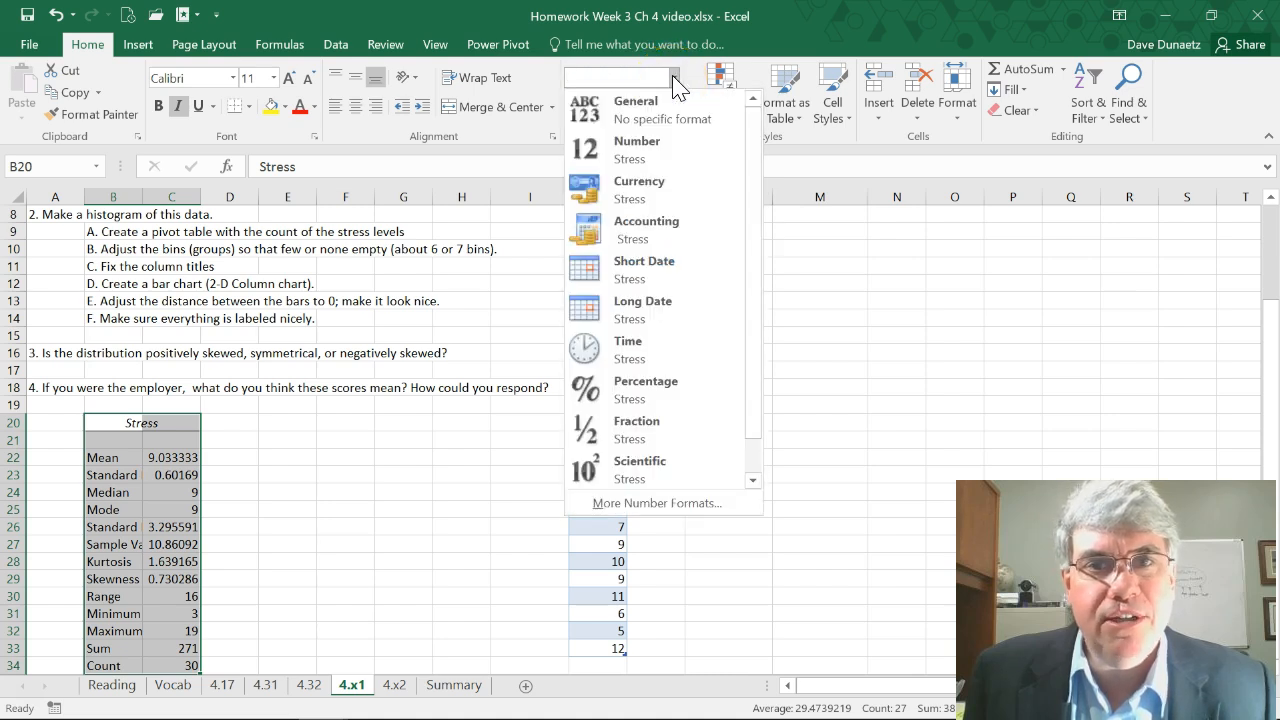
left_click(638, 143)
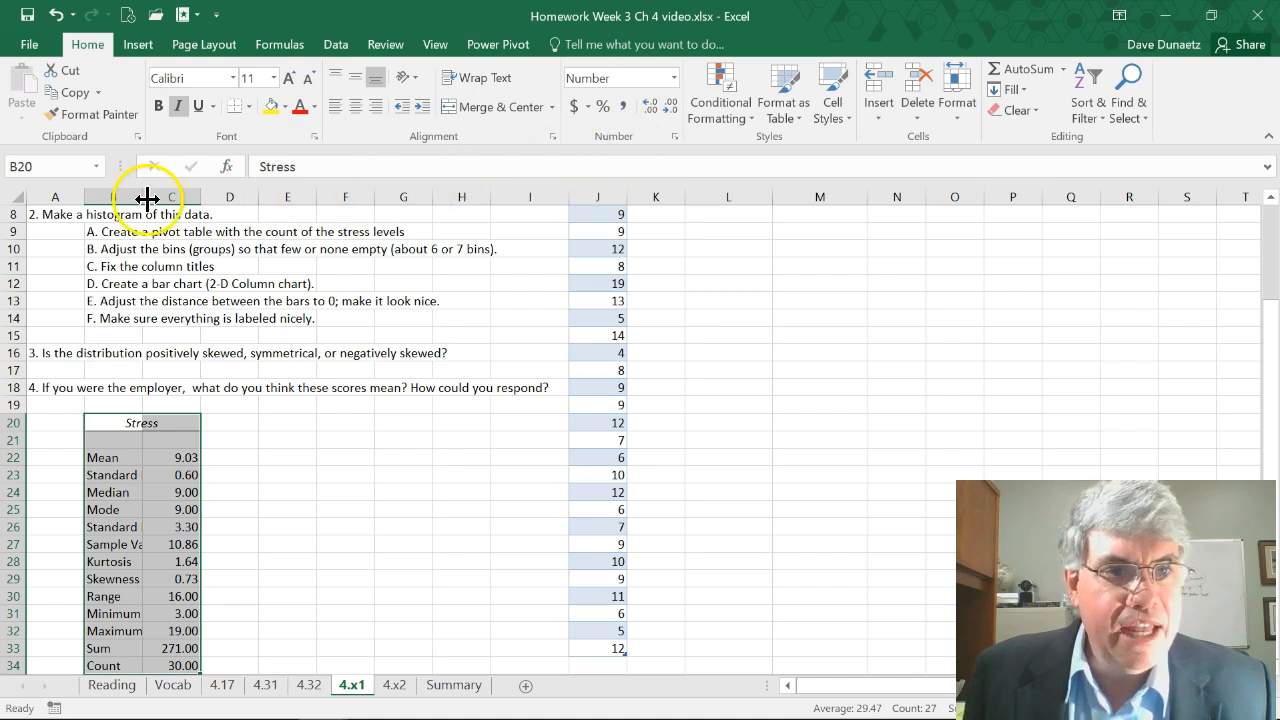
left_click_drag(143, 194, 206, 191)
Highlight the Mean label and its value in the statistics output with yellow fill
scroll(416, 333, "up", 3)
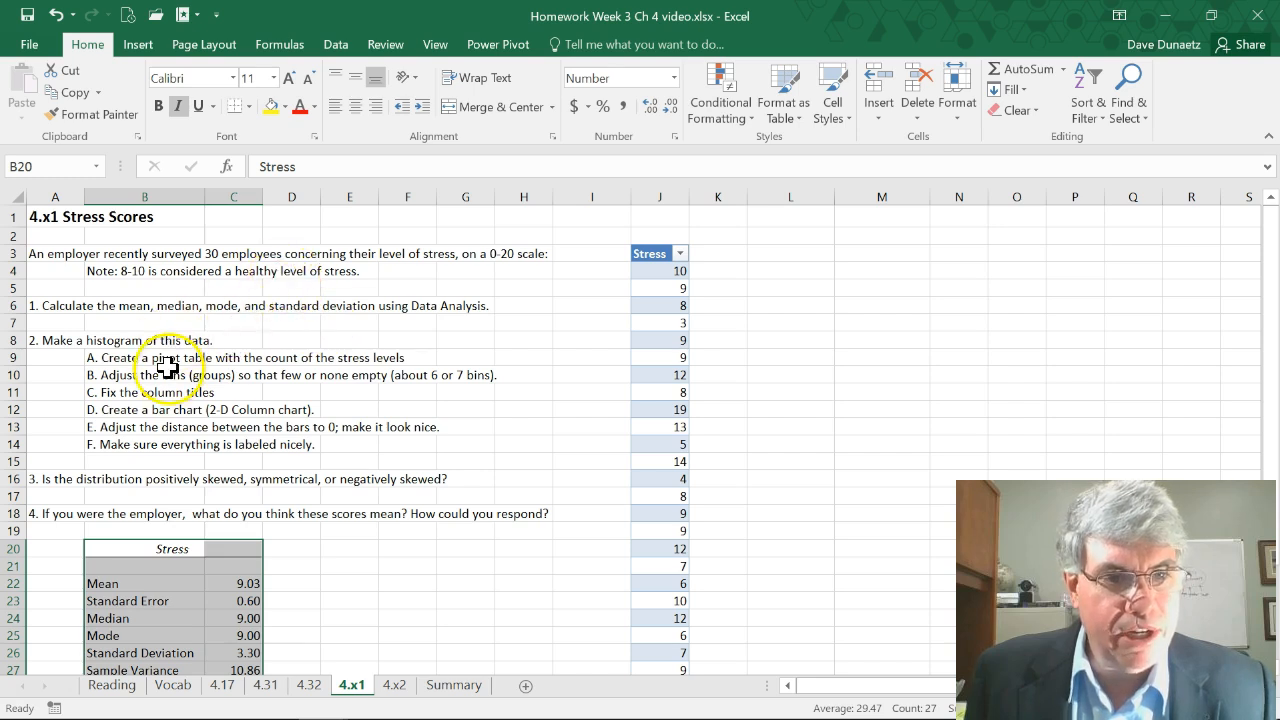
scroll(125, 380, "down", 3)
left_click(95, 440)
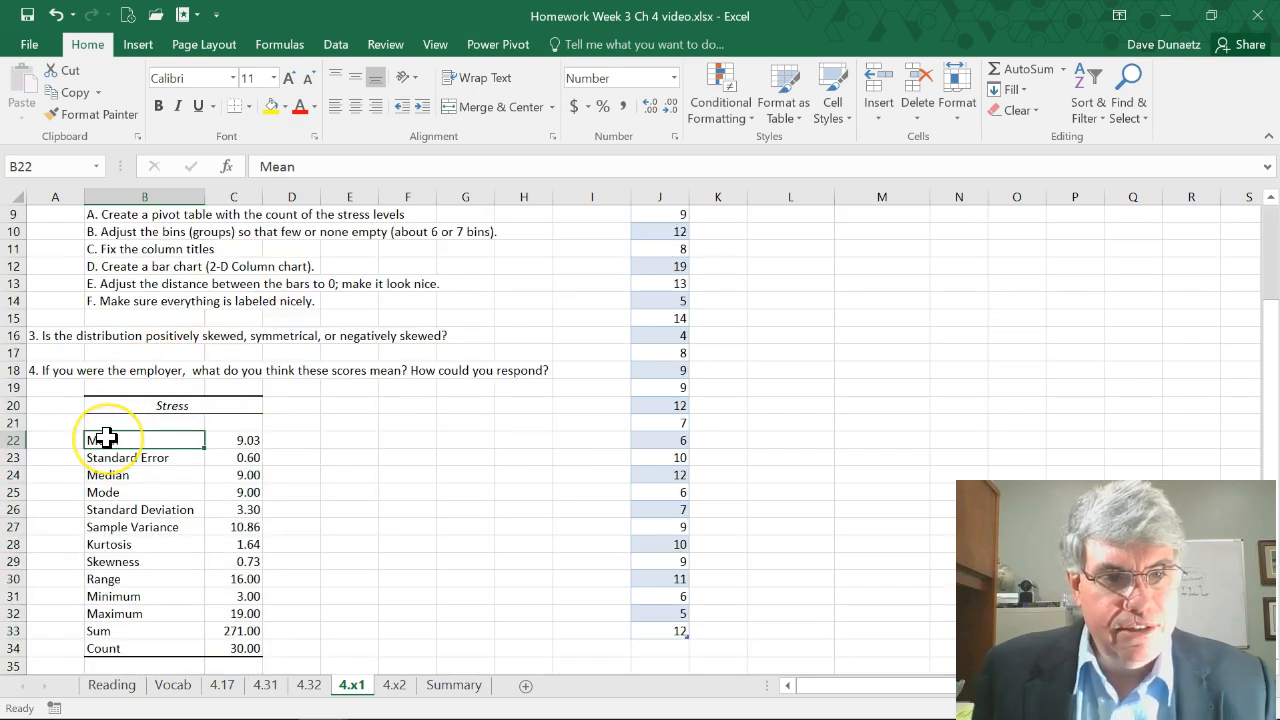
key("shift+Right")
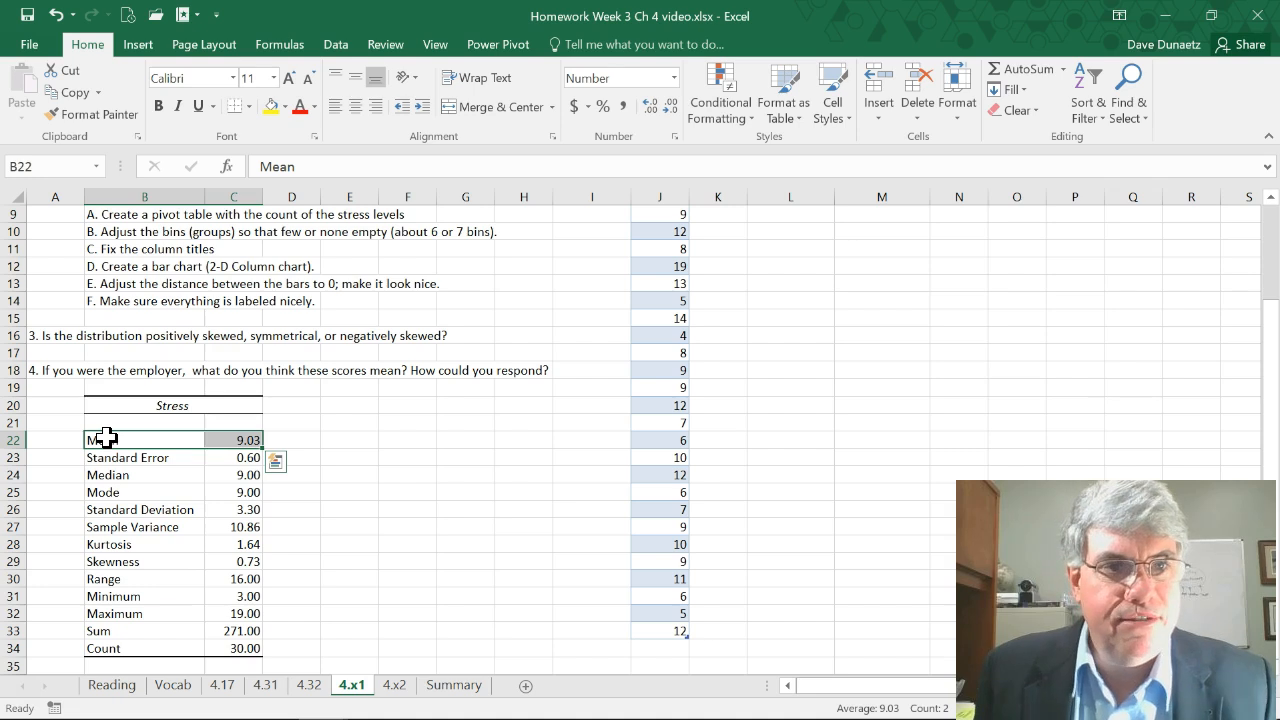
left_click(271, 107)
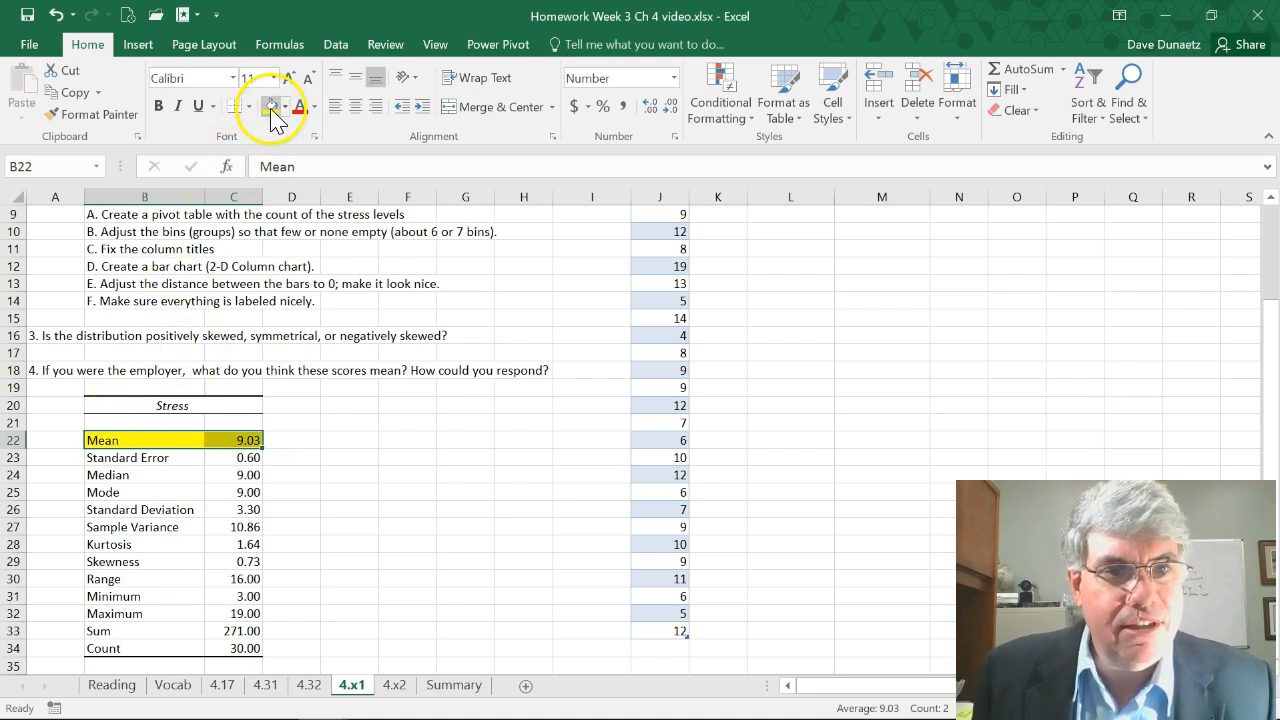
Highlight the Median label and its value in the statistics output with yellow fill
scroll(375, 285, "up", 3)
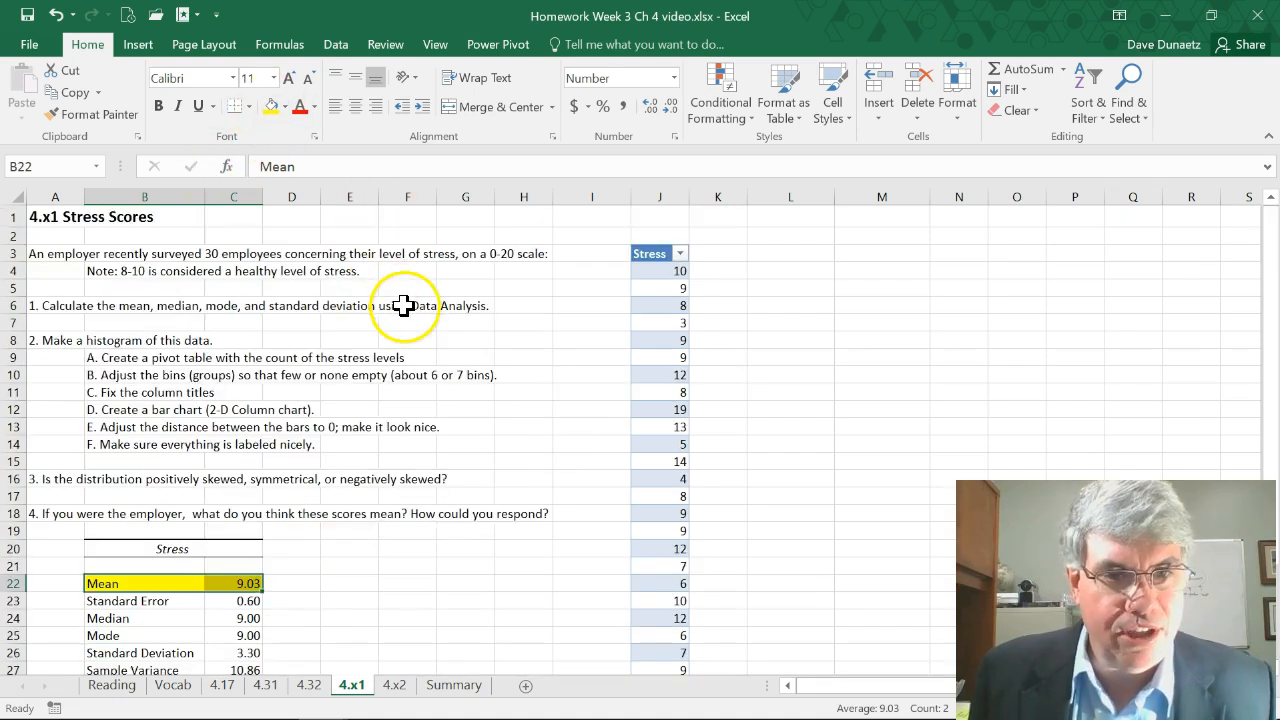
scroll(299, 347, "down", 3)
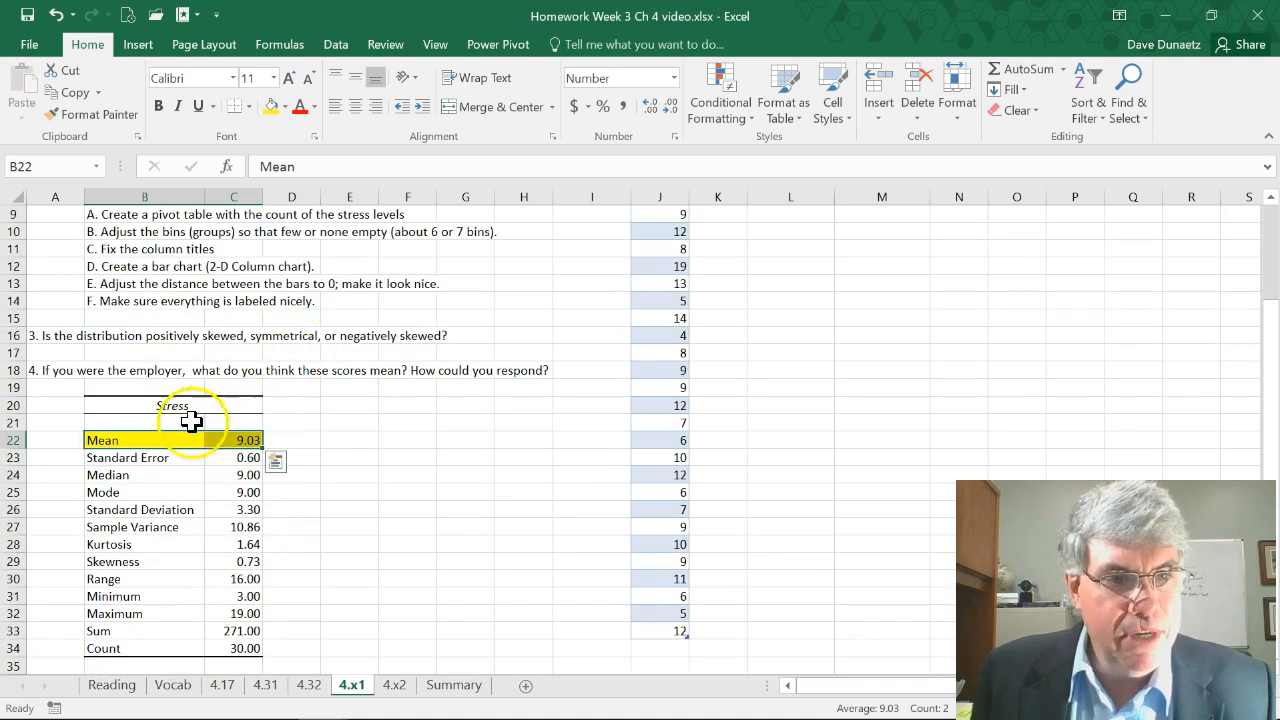
left_click(105, 476)
left_click_drag(105, 476, 238, 476)
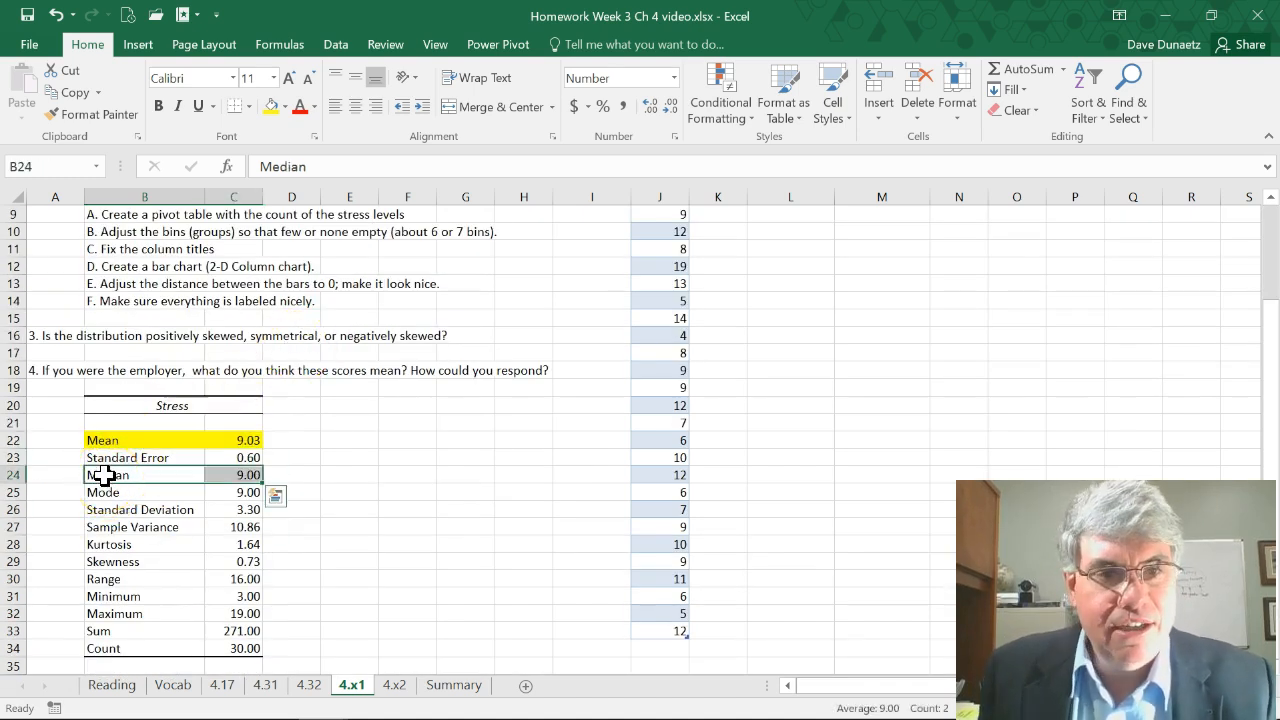
left_click(272, 106)
Highlight the Mode label and its value in the statistics output with yellow fill
scroll(330, 220, "up", 3)
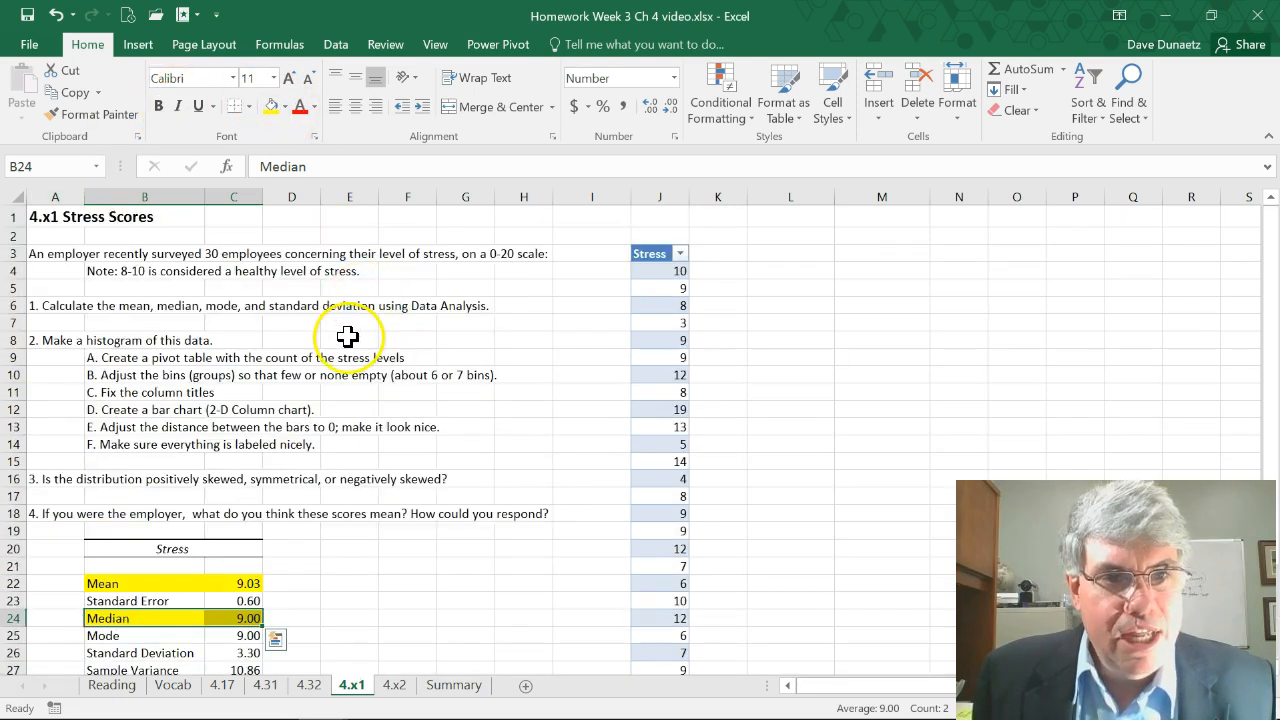
scroll(260, 345, "down", 1)
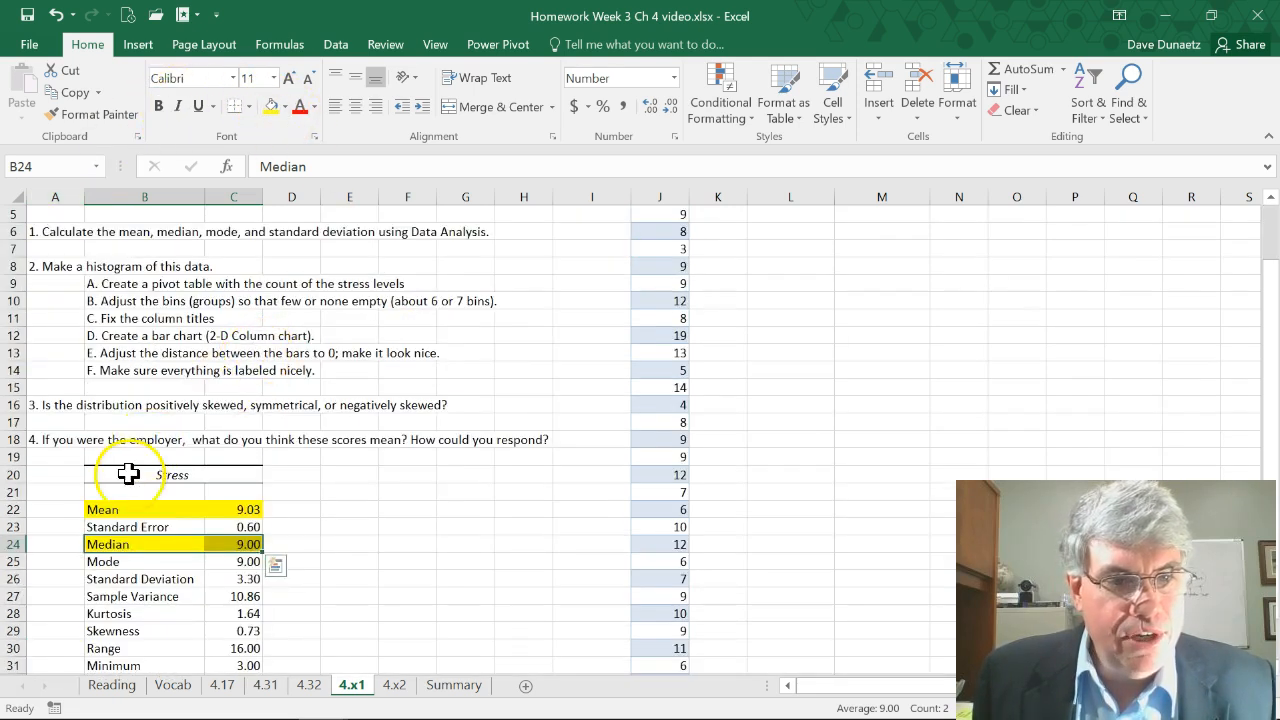
left_click(100, 561)
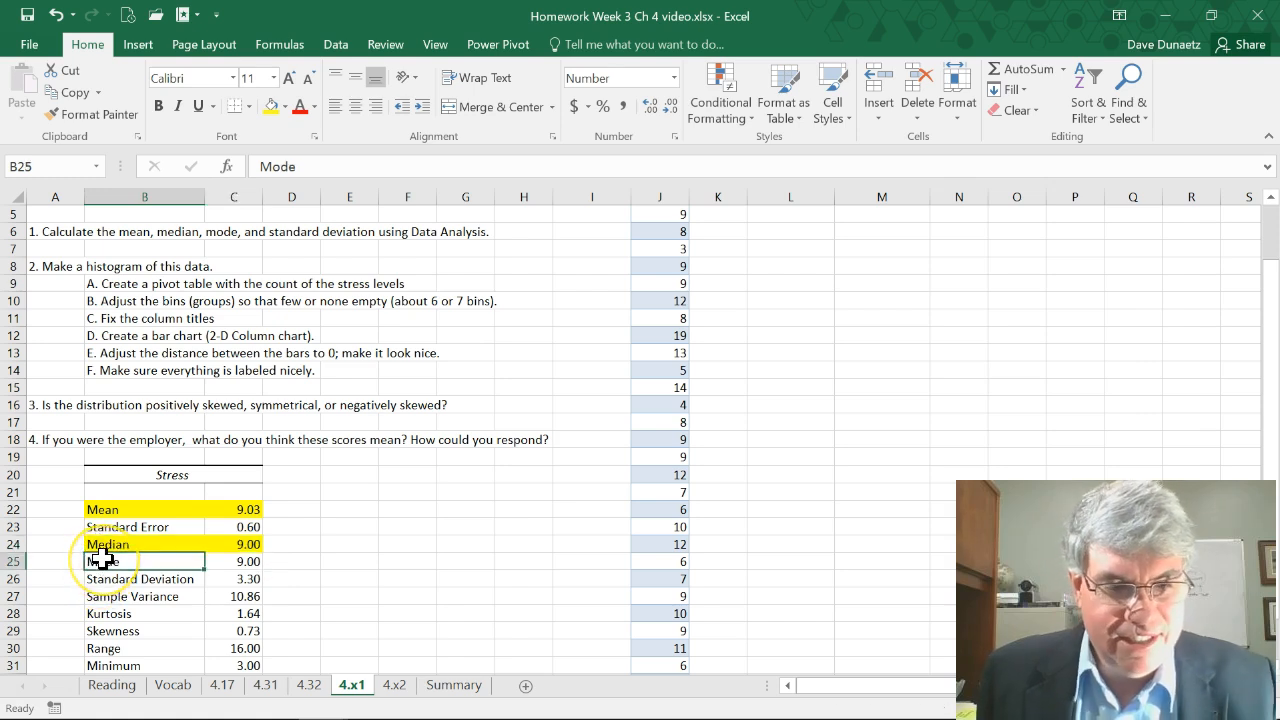
key("shift+Right")
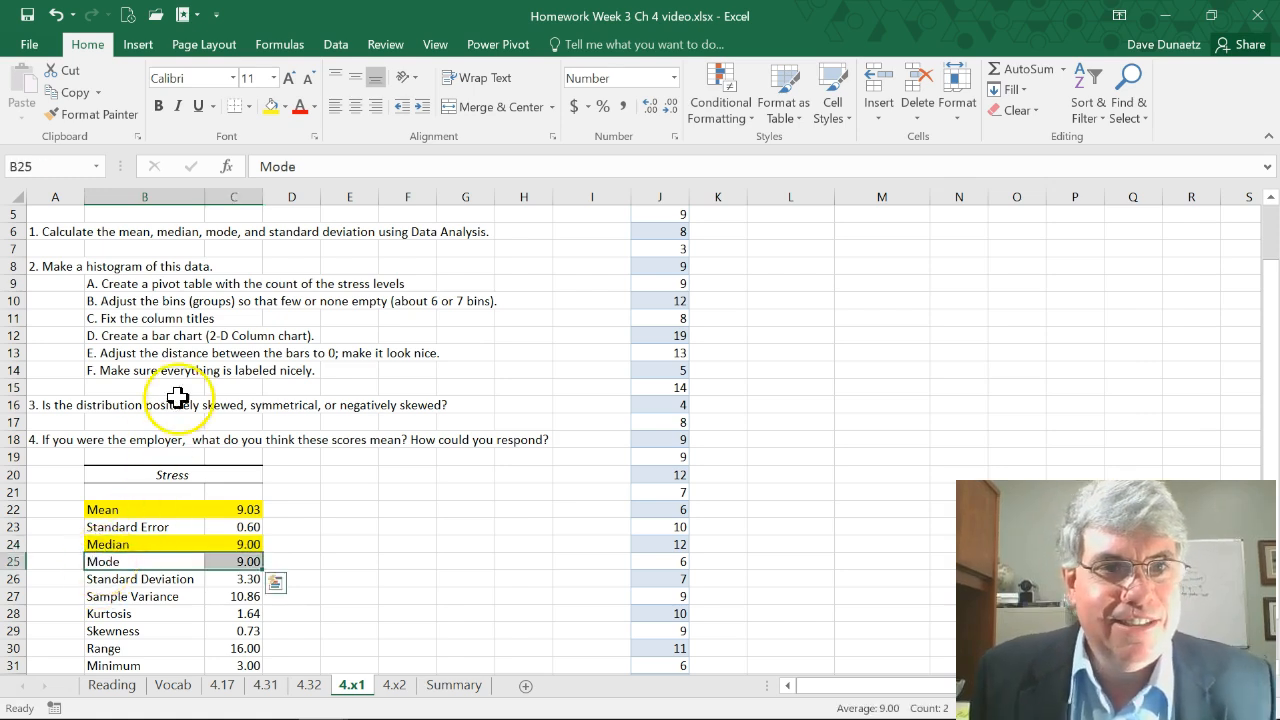
left_click(271, 107)
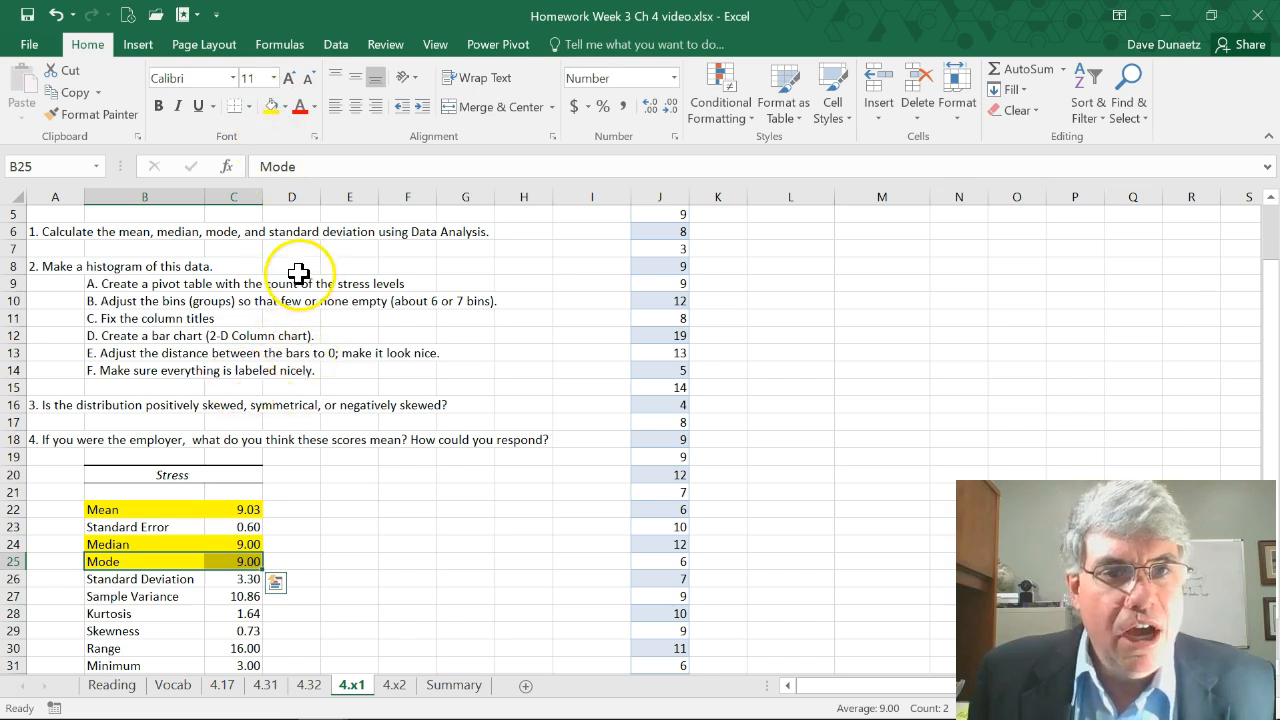
Highlight the Standard Deviation label and its value in the statistics output with yellow fill
scroll(294, 291, "down", 1)
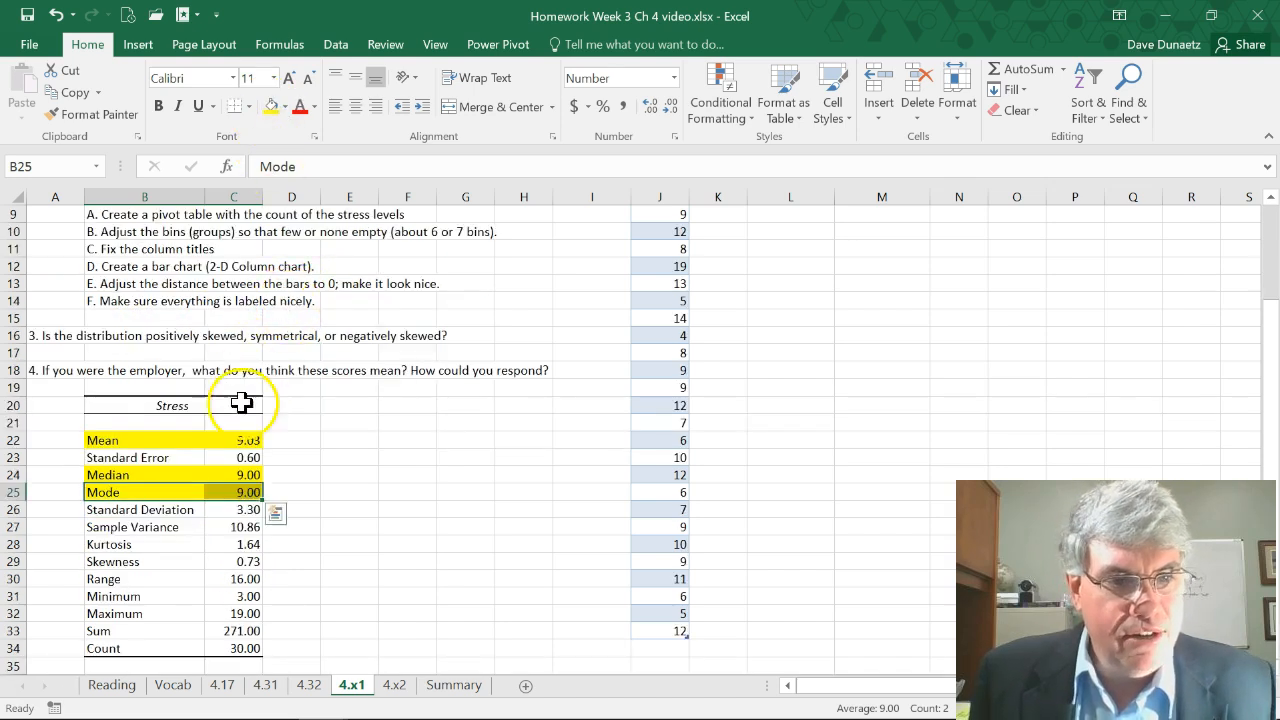
left_click(140, 511)
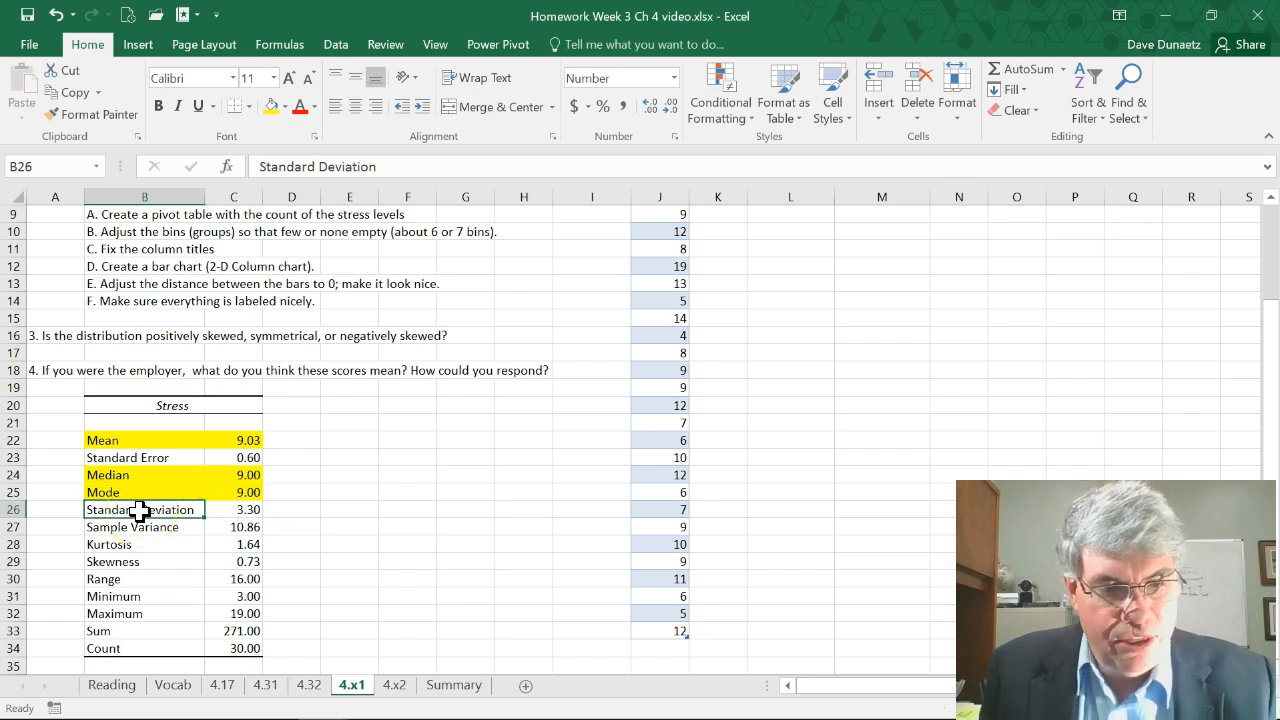
left_click_drag(140, 511, 233, 510)
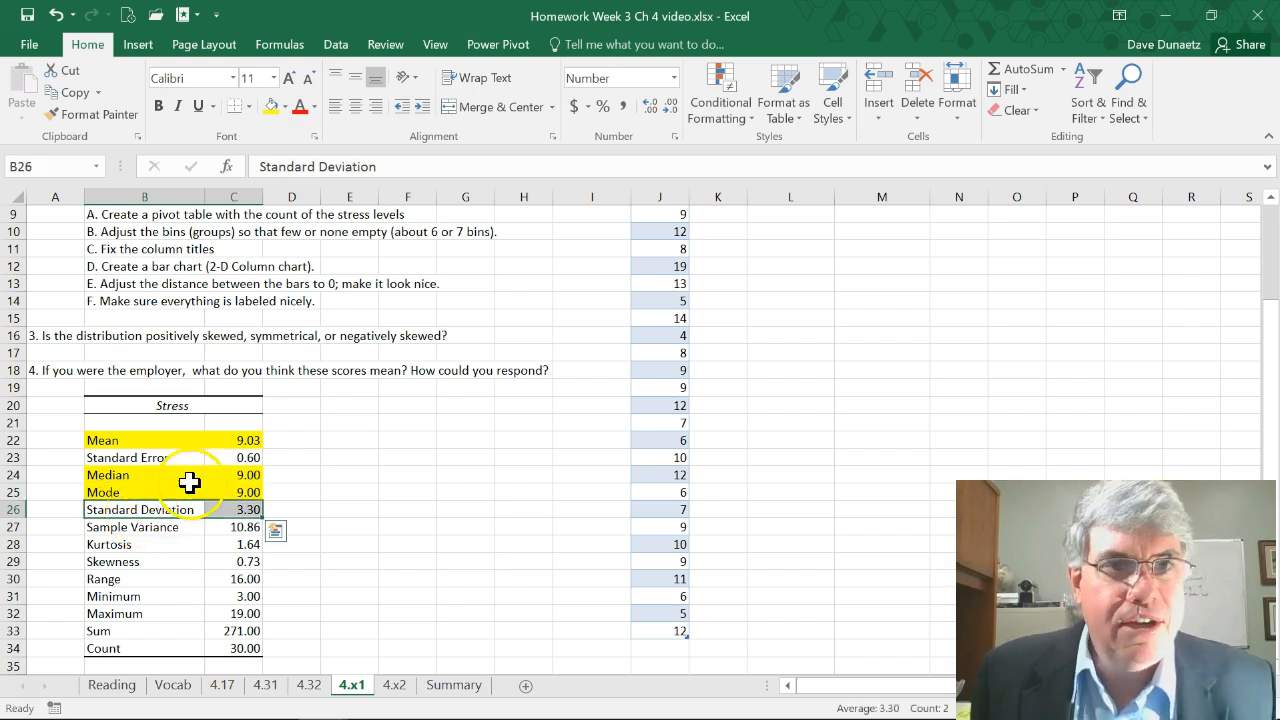
left_click(272, 108)
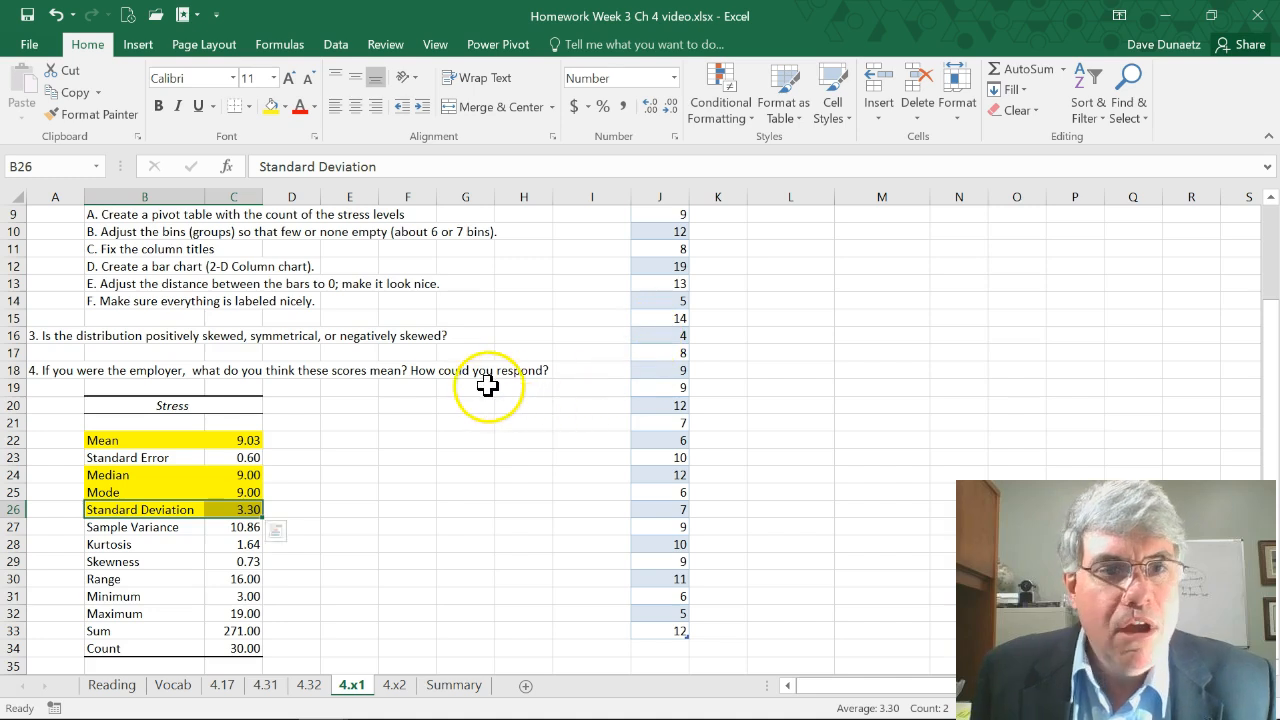
Summarize the Stress table with a PivotTable placed on the existing worksheet at cell L3
scroll(486, 371, "up", 3)
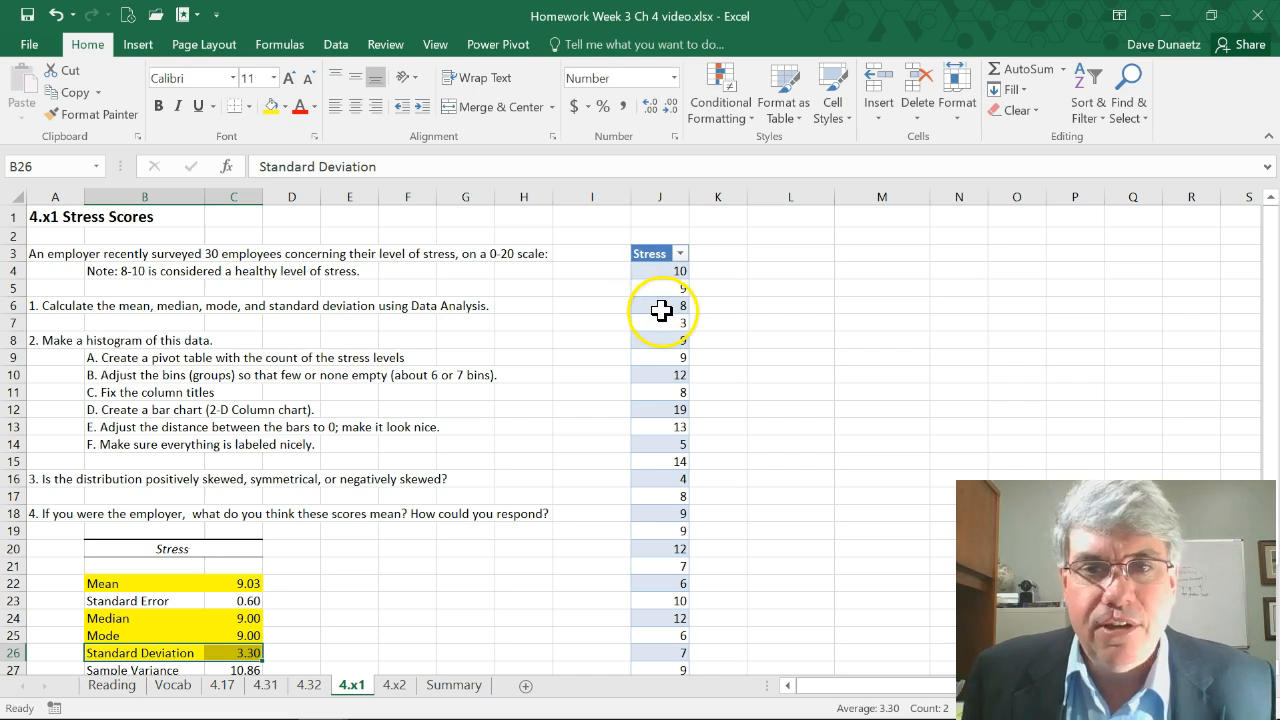
left_click(661, 311)
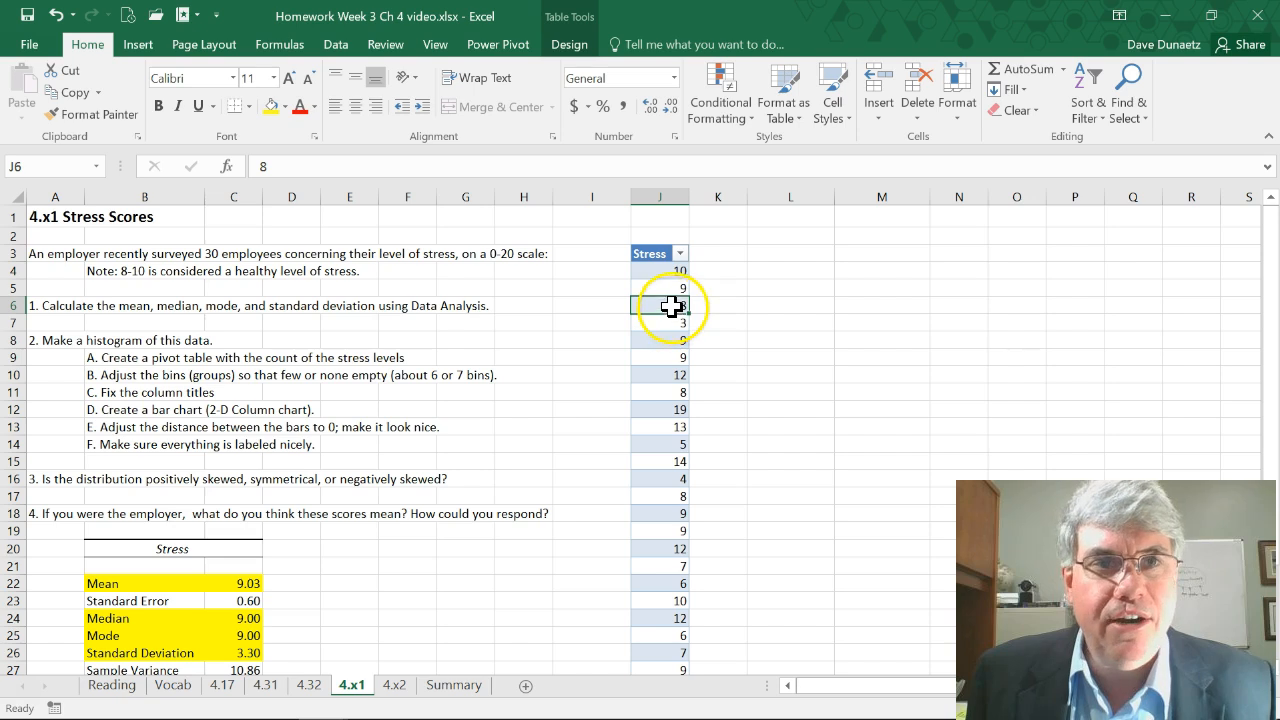
left_click(569, 45)
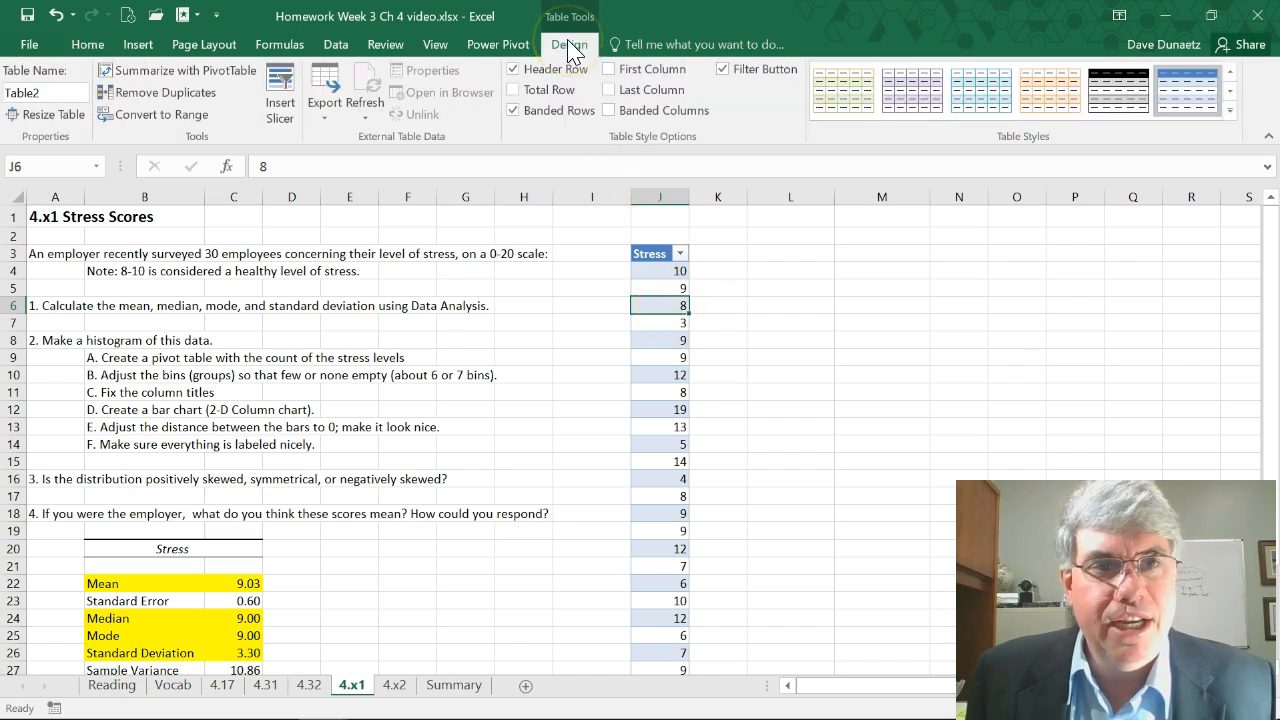
left_click(155, 85)
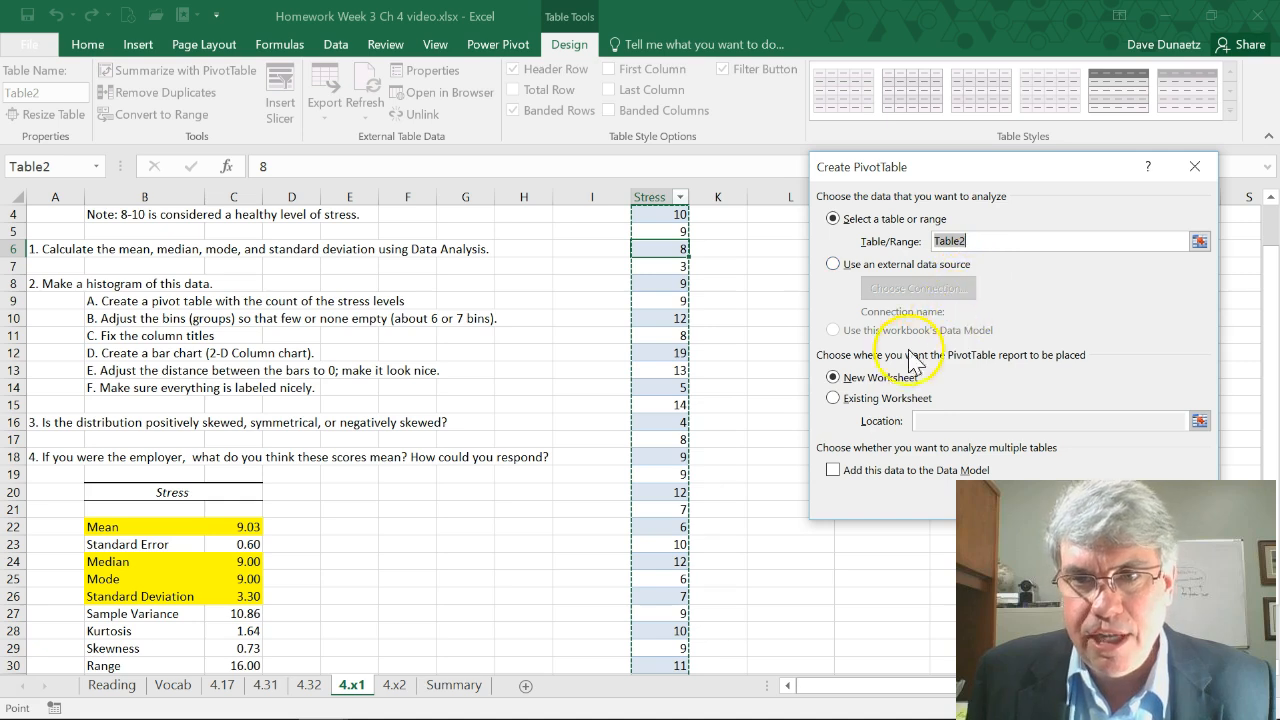
left_click(833, 399)
scroll(785, 245, "up", 1)
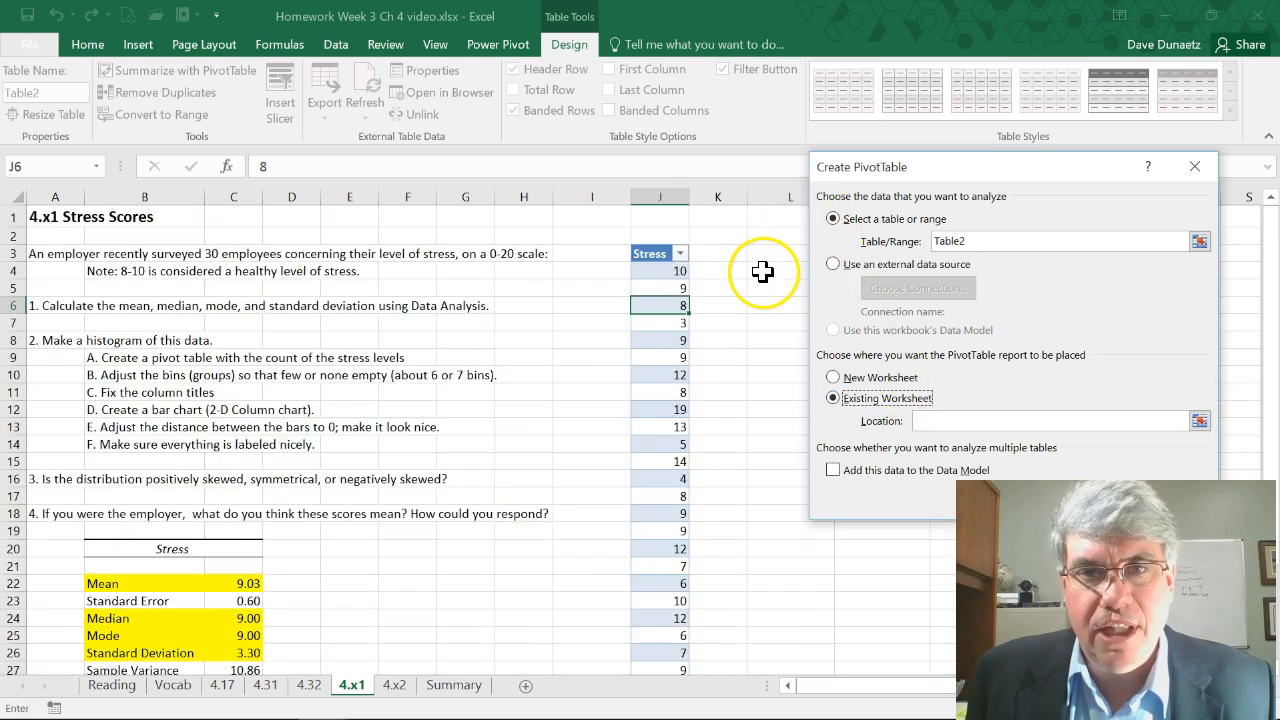
left_click(938, 422)
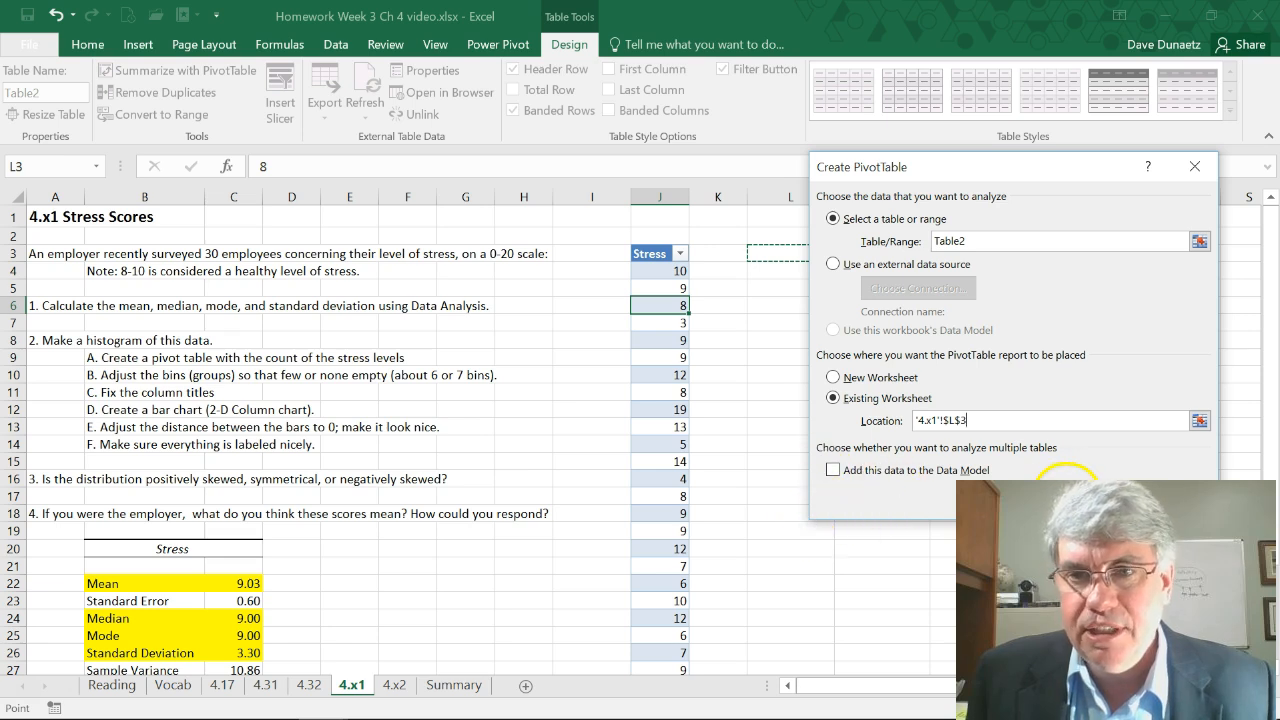
left_click(1068, 495)
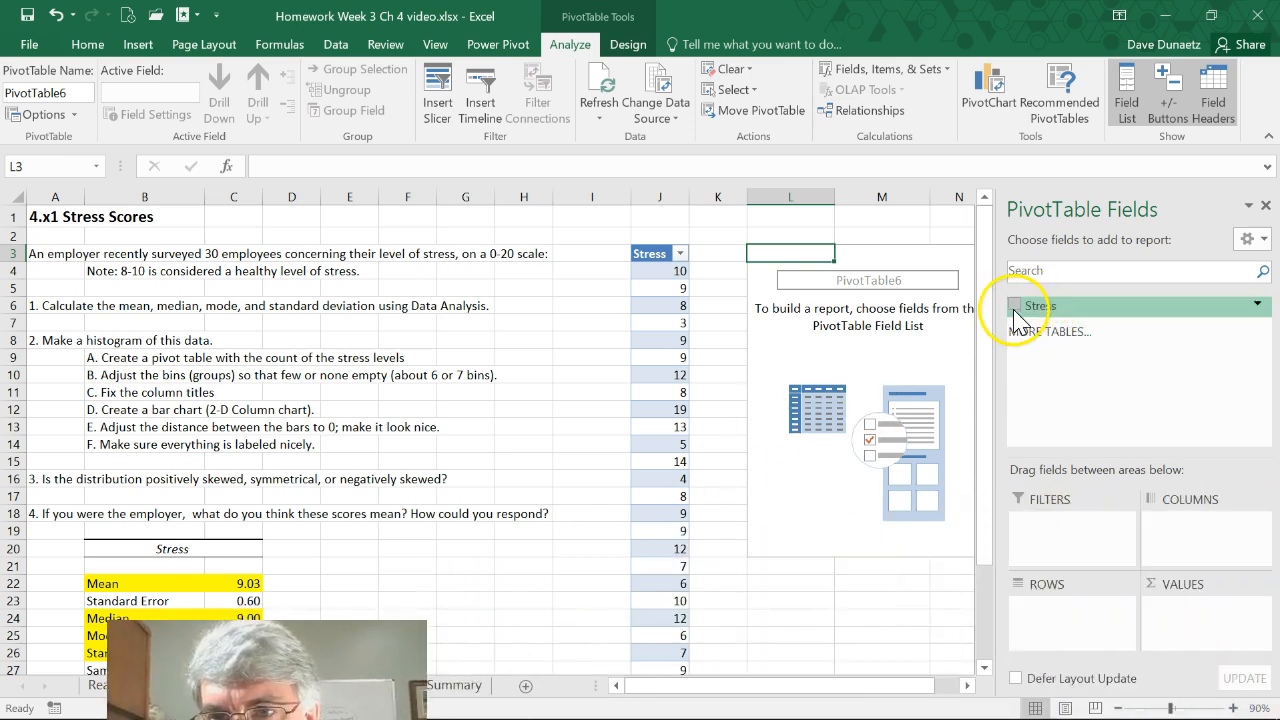
Add Stress to the PivotTable values summarized by Count, and also place Stress as the row field
left_click(1014, 308)
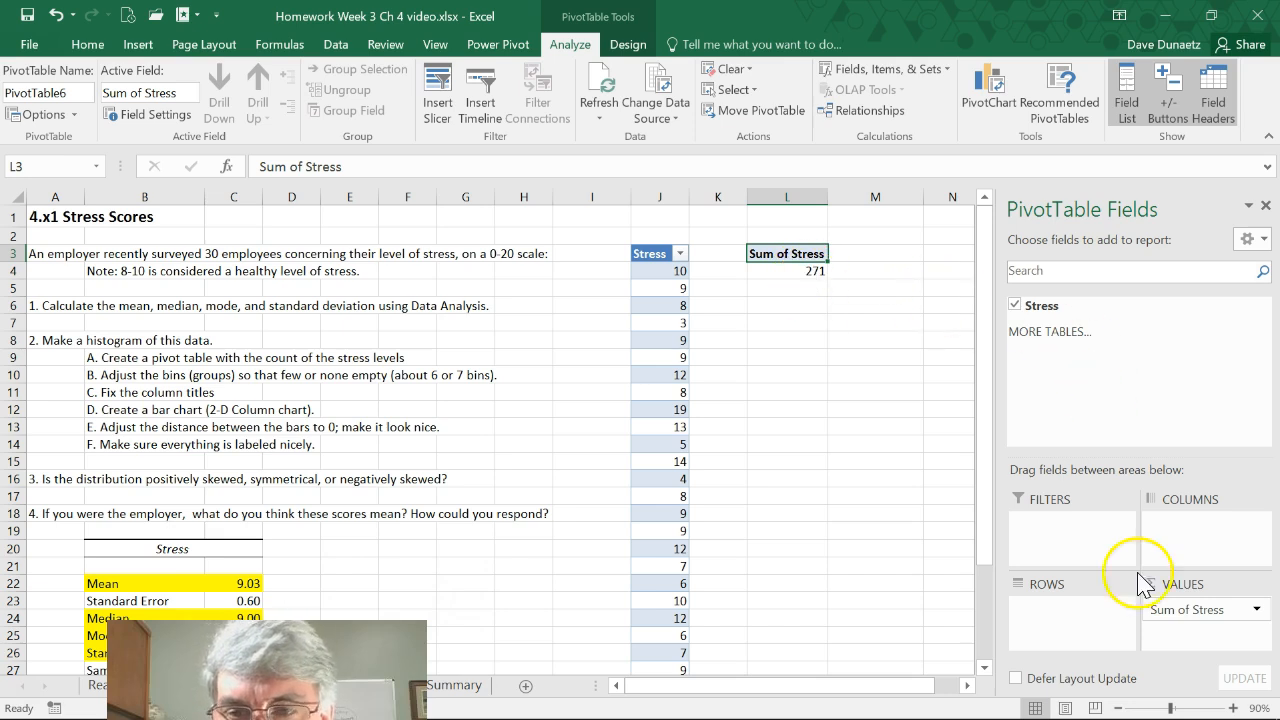
left_click(1258, 610)
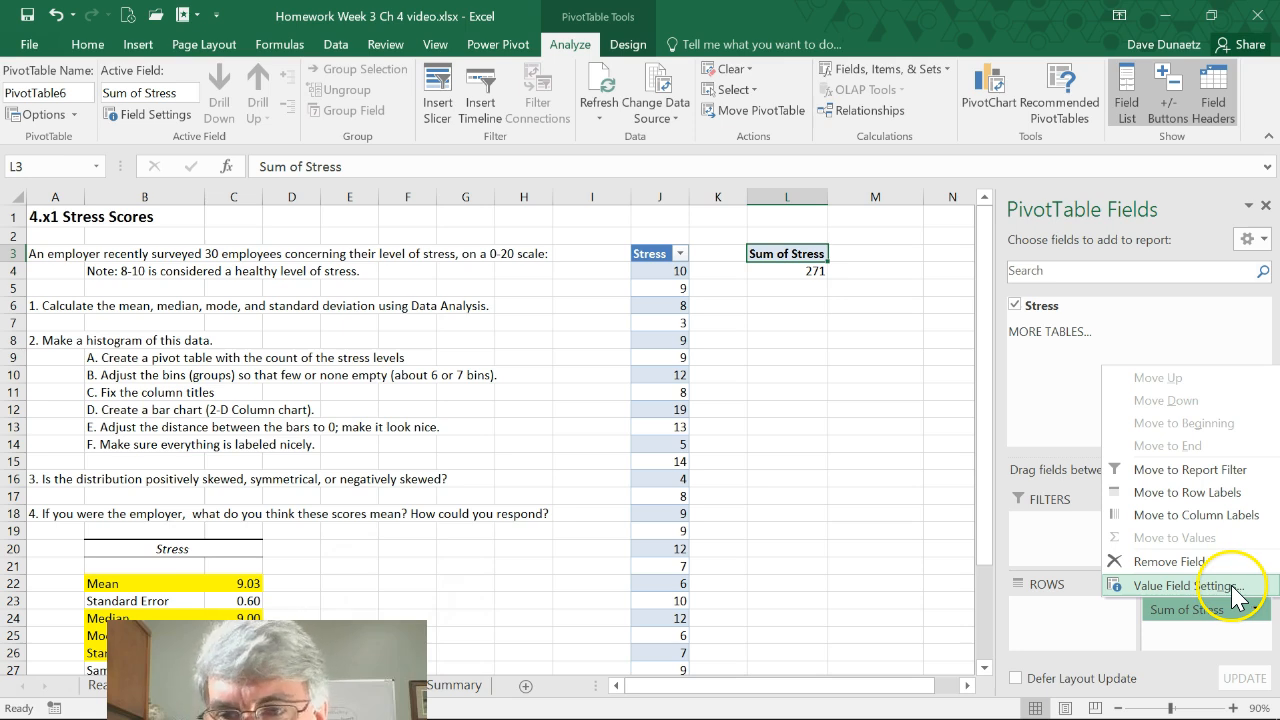
left_click(1236, 587)
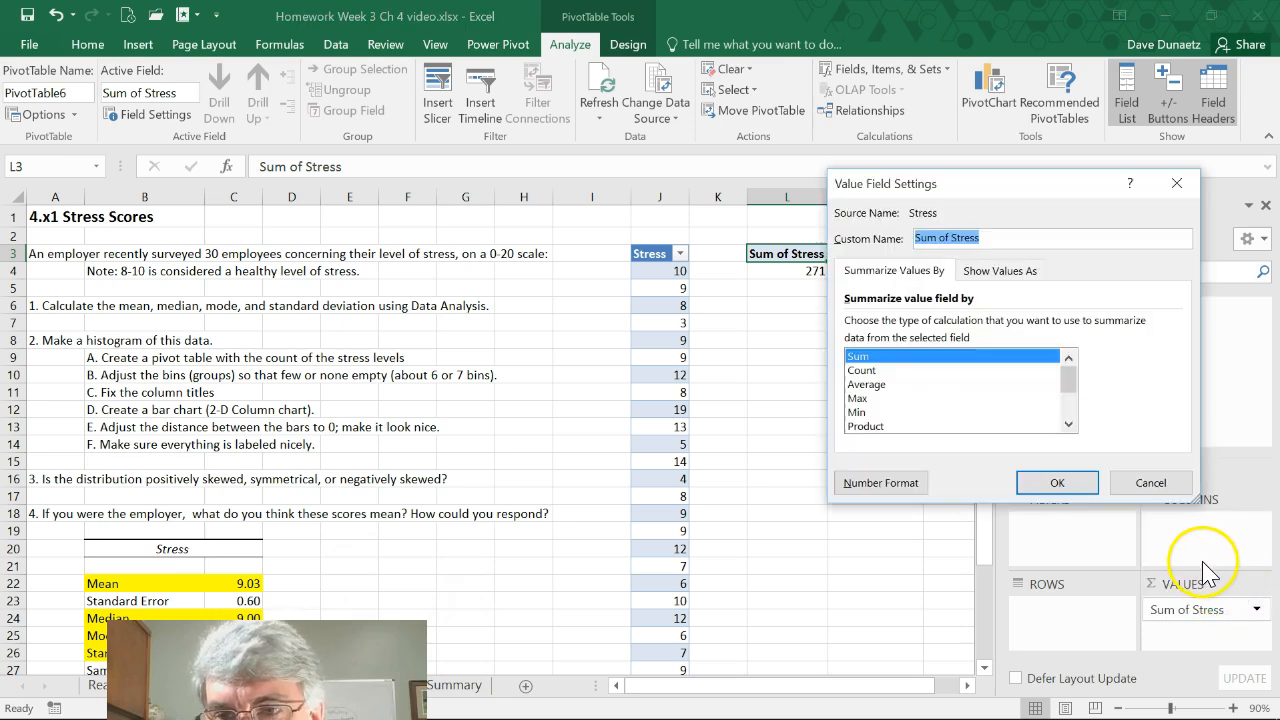
left_click(862, 371)
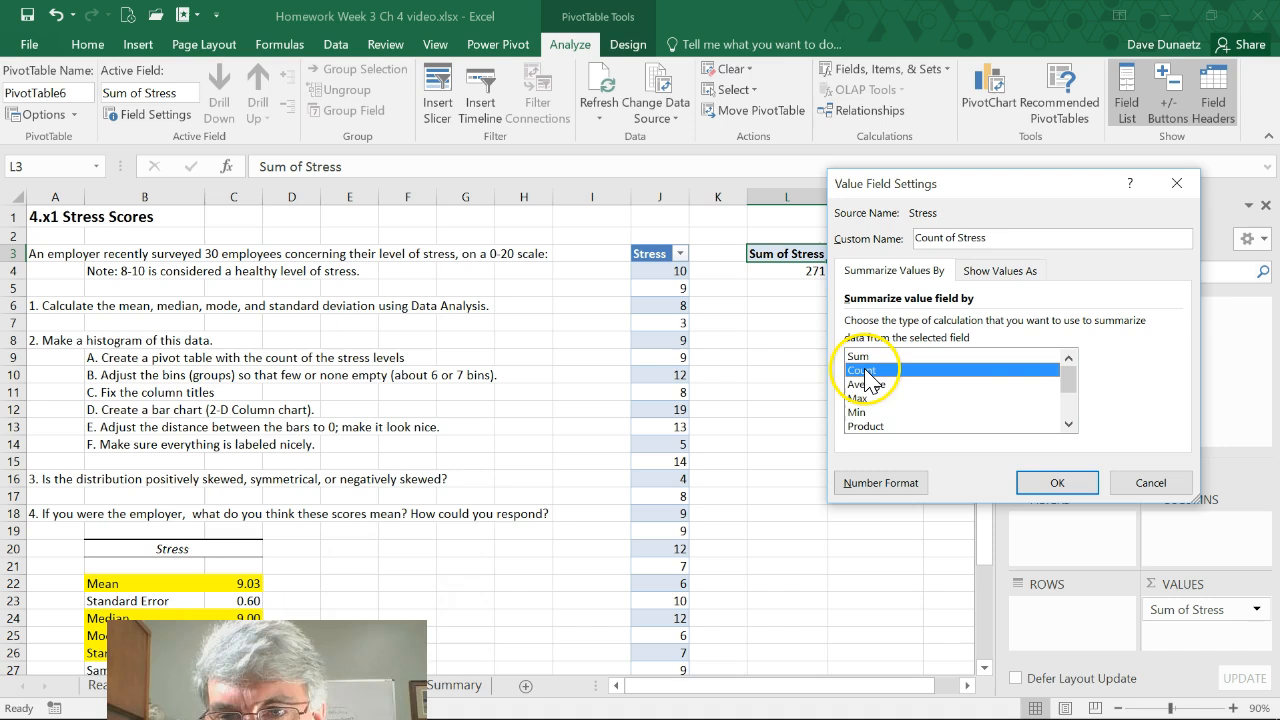
left_click(1058, 484)
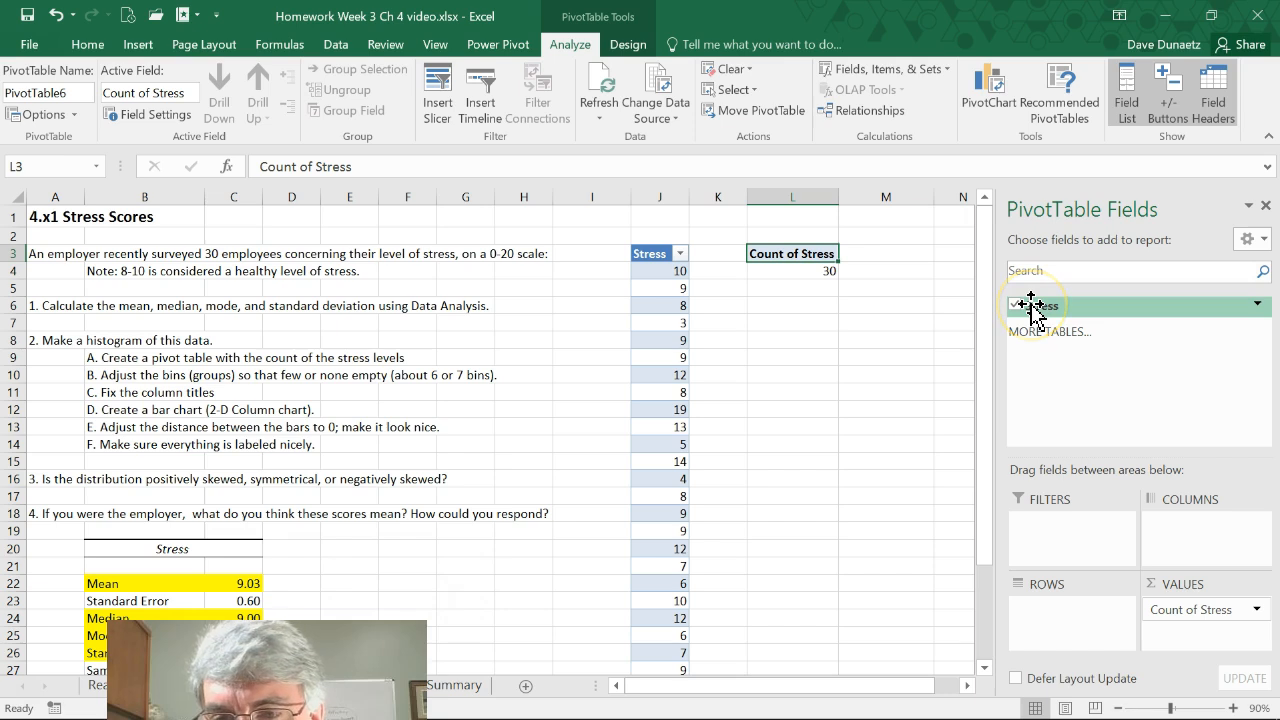
left_click_drag(1031, 305, 1056, 610)
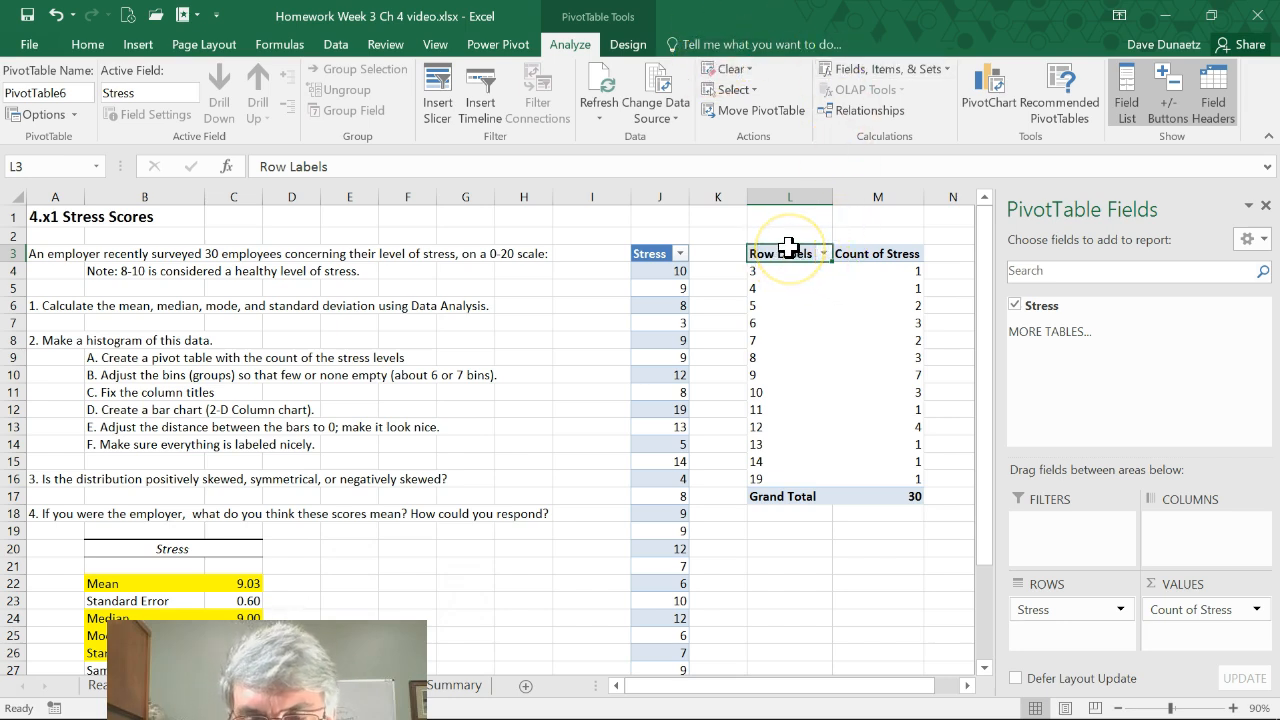
Rename the PivotTable's column headers in L3 and M3 to "Stress Level" and "Frequency"
type("Stress Level")
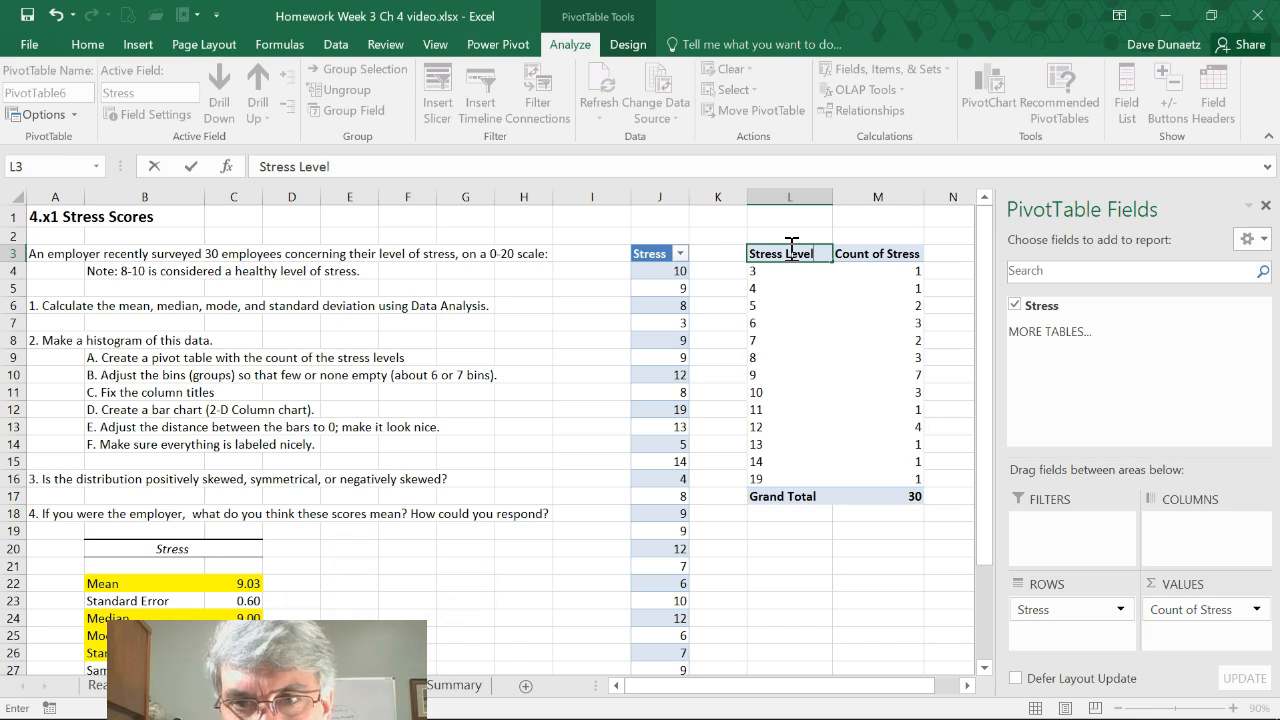
key("Tab")
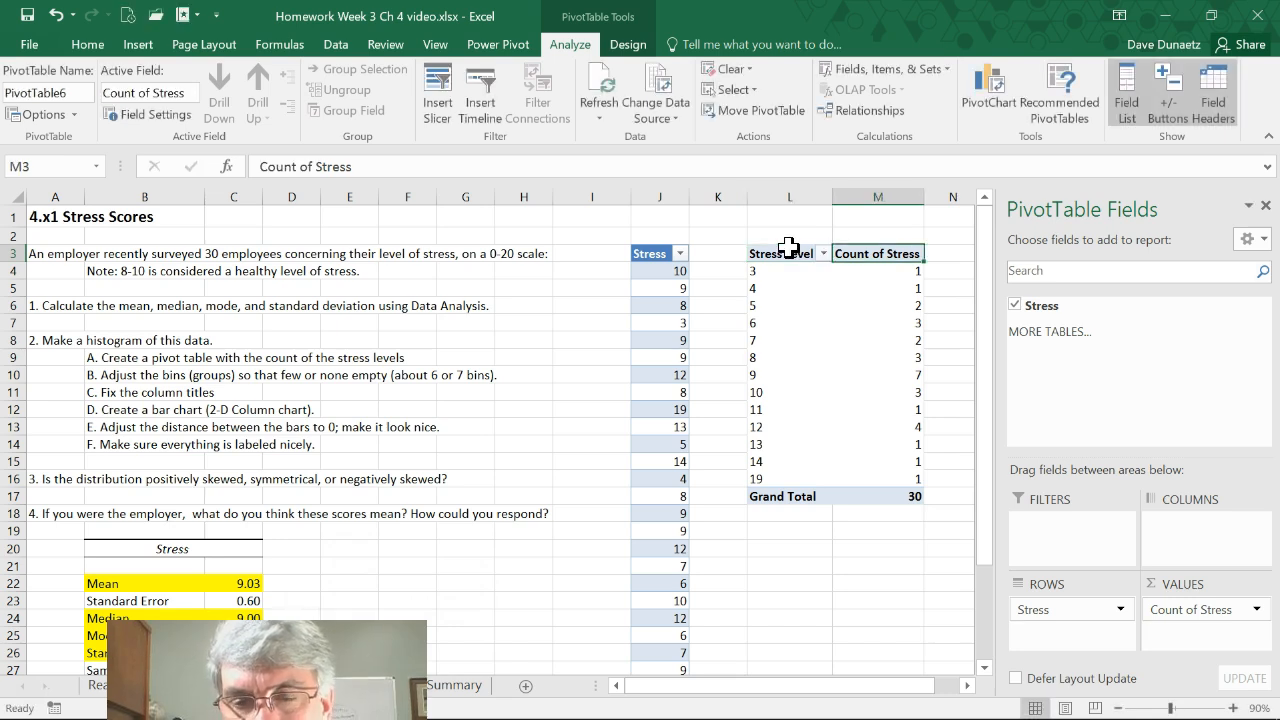
type("Freque")
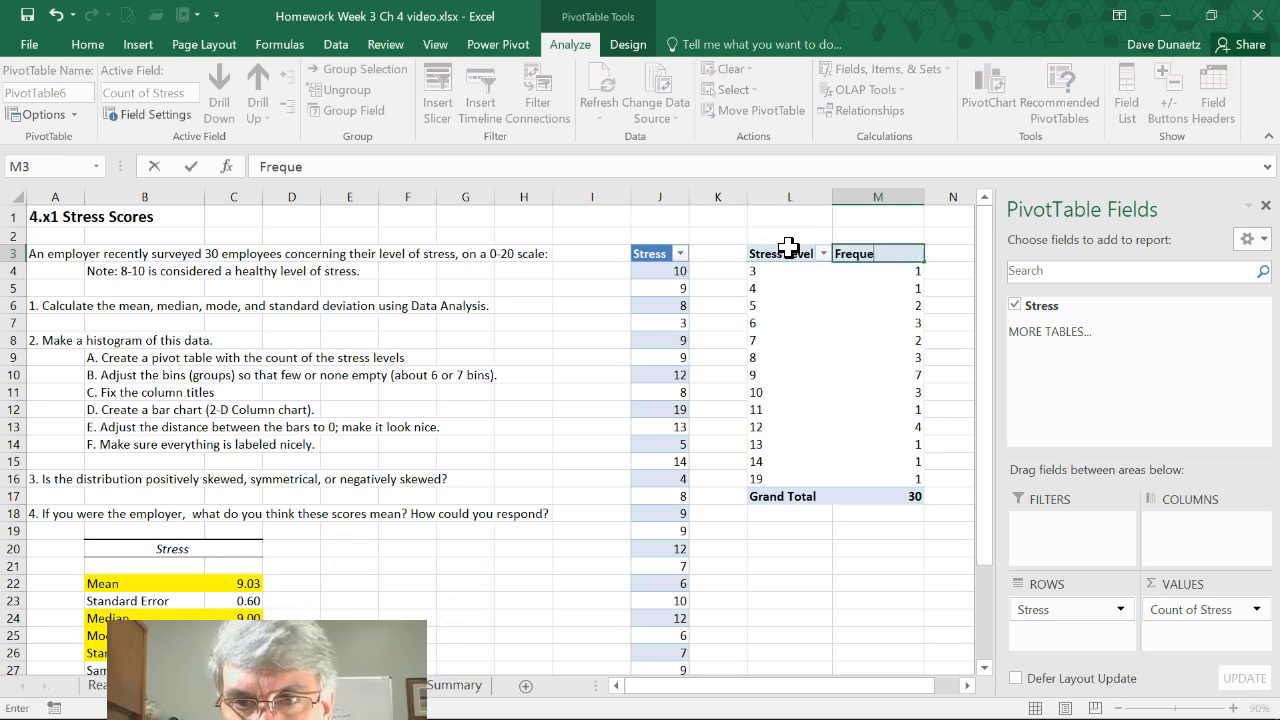
type("ncy")
key("Return")
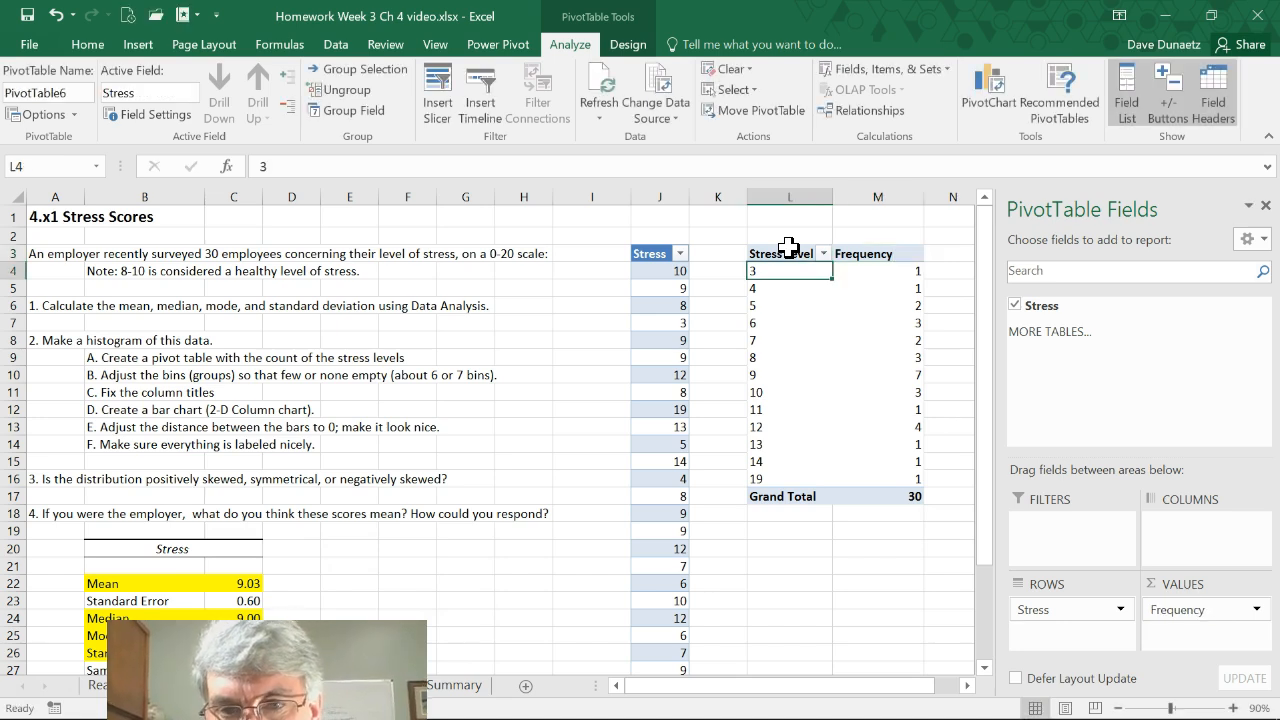
Group the PivotTable's stress levels starting at 1, ending at 20, in intervals of 2
left_click(782, 272)
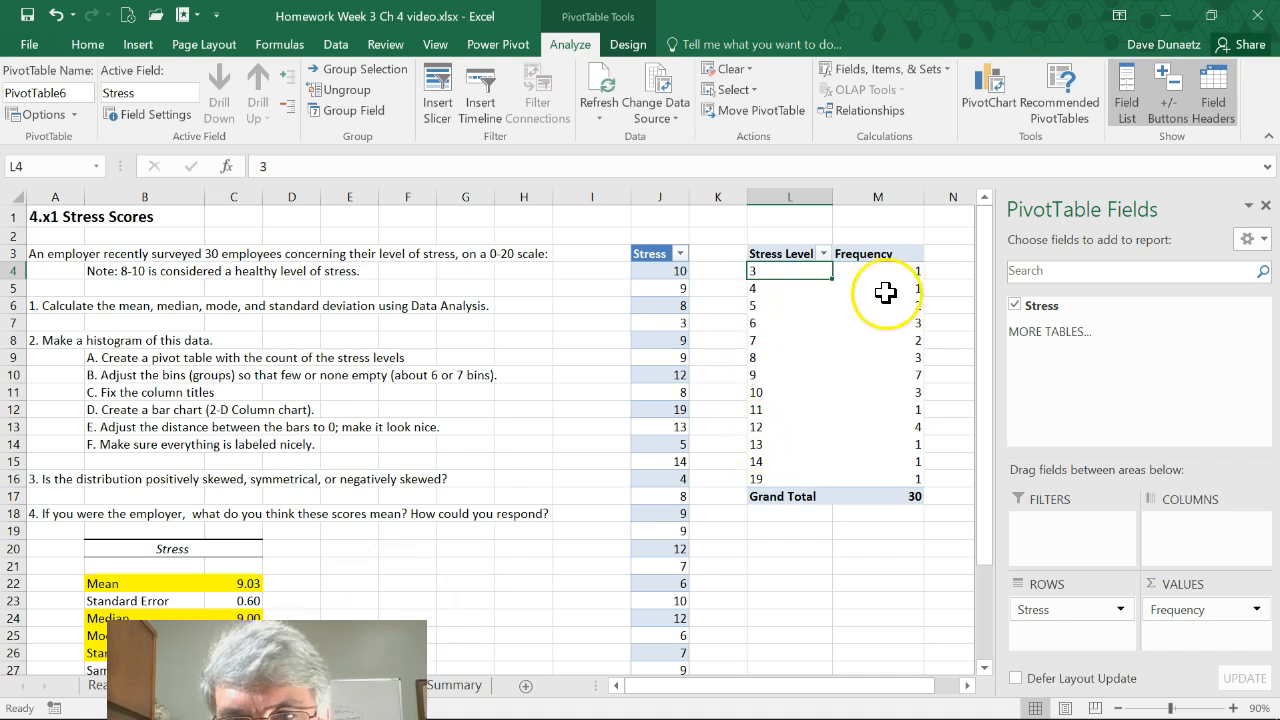
right_click(770, 272)
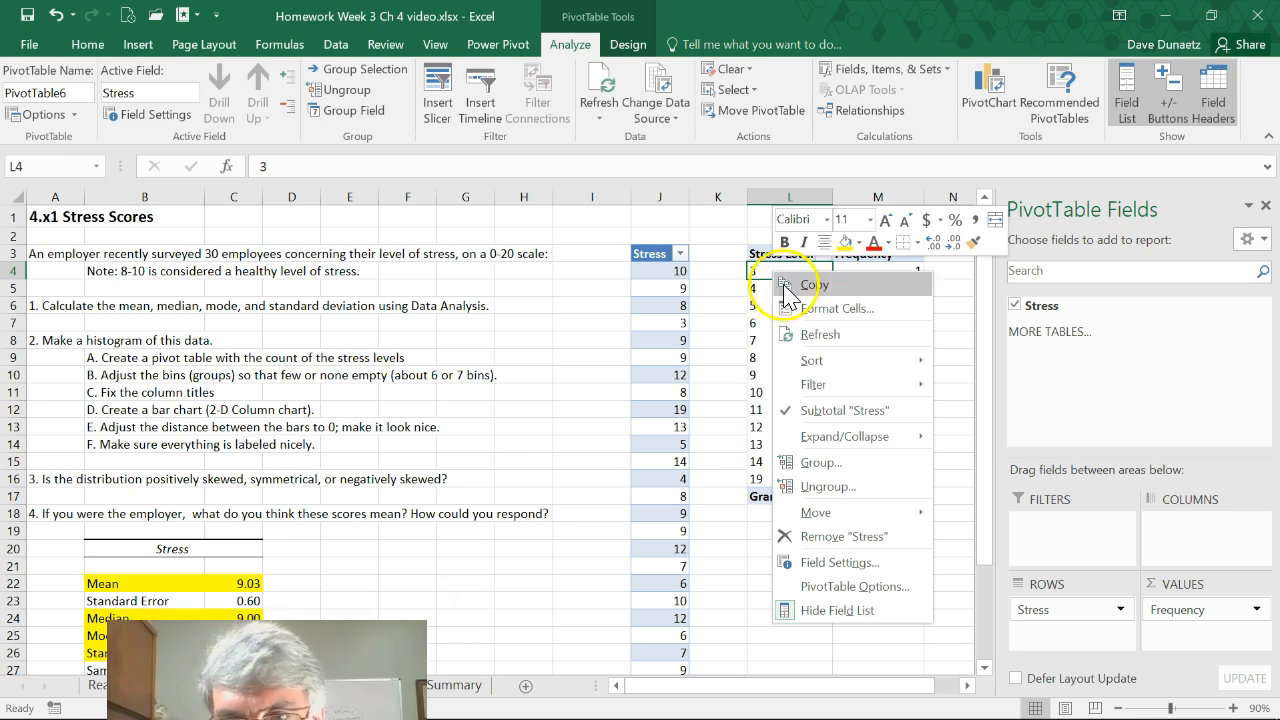
left_click(820, 462)
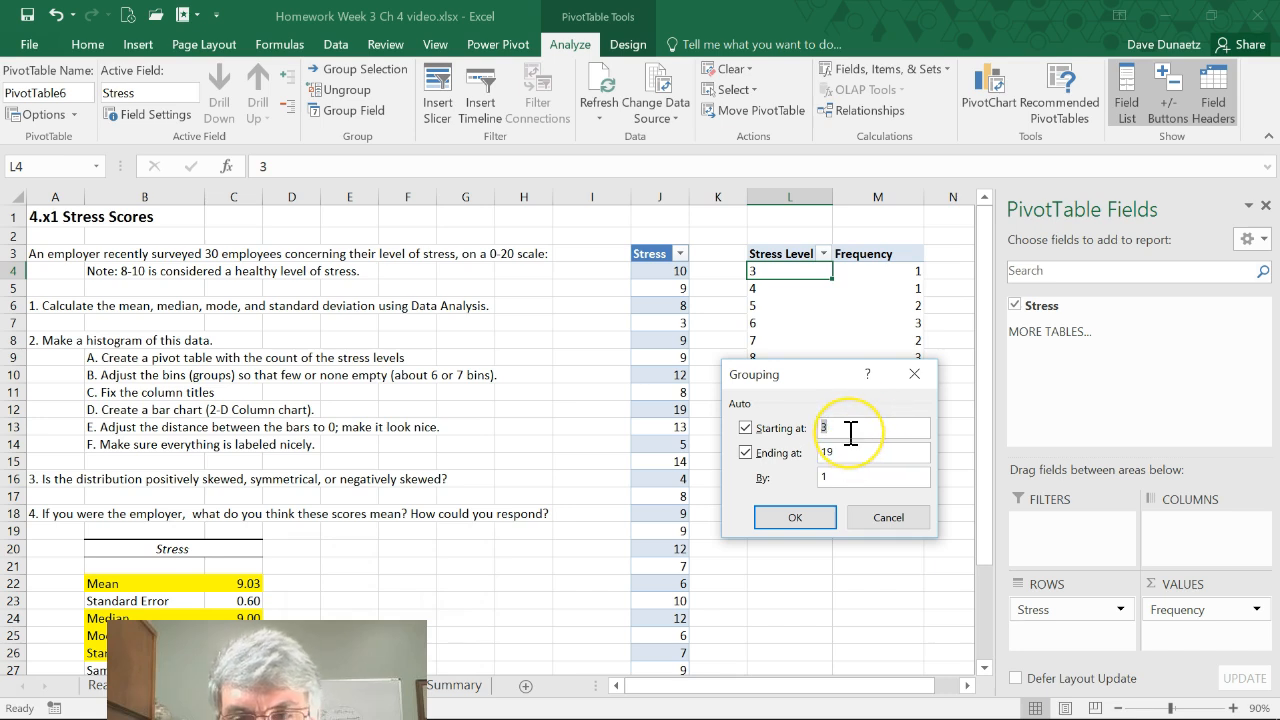
left_click(843, 456)
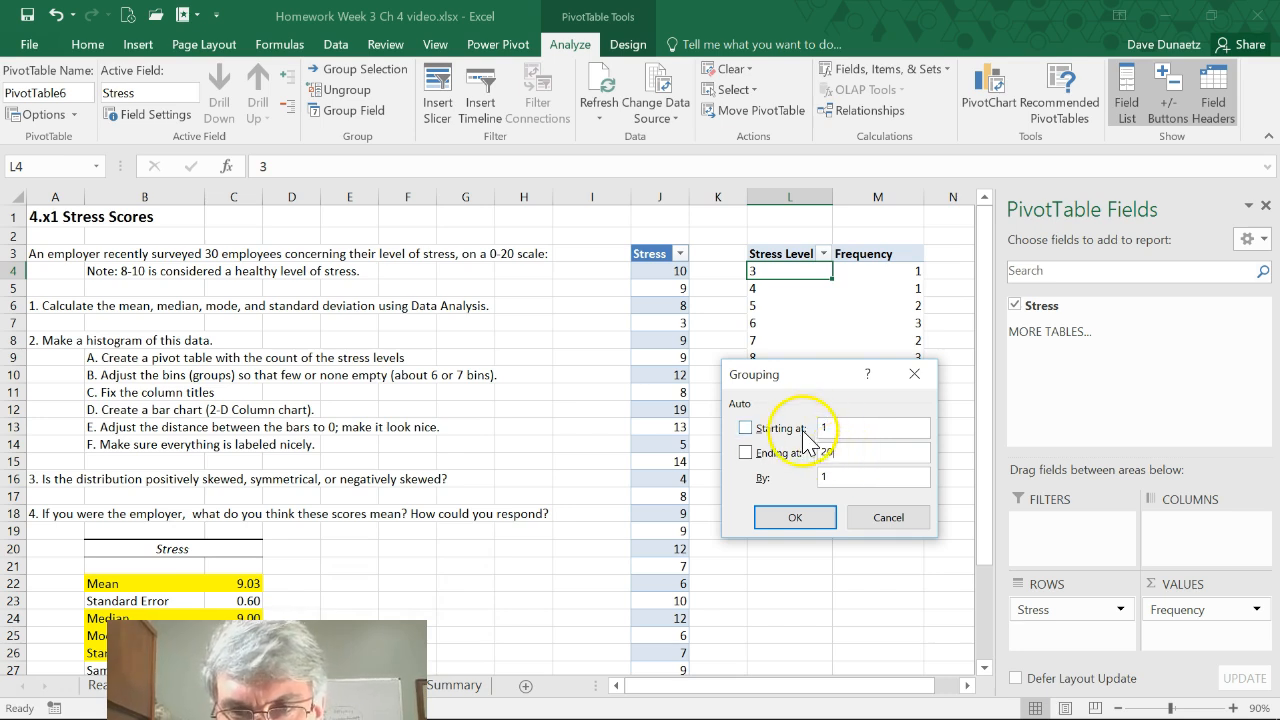
key("Tab")
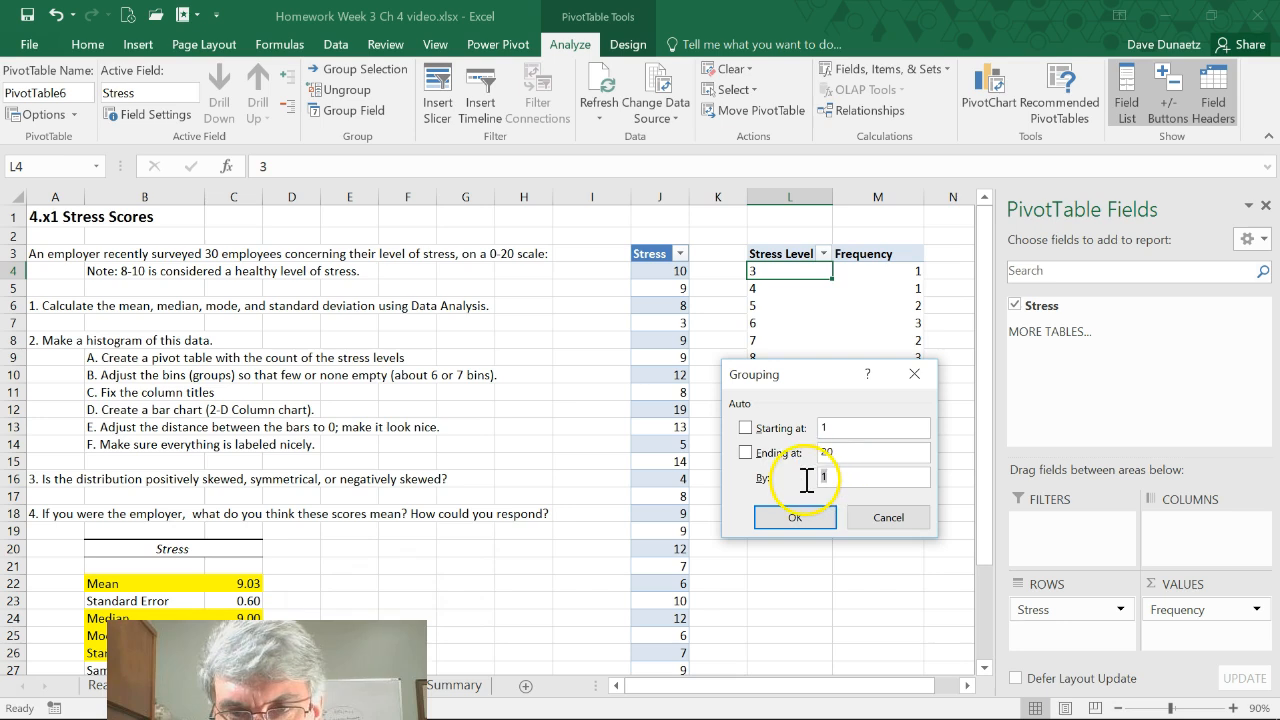
type("2")
left_click(792, 518)
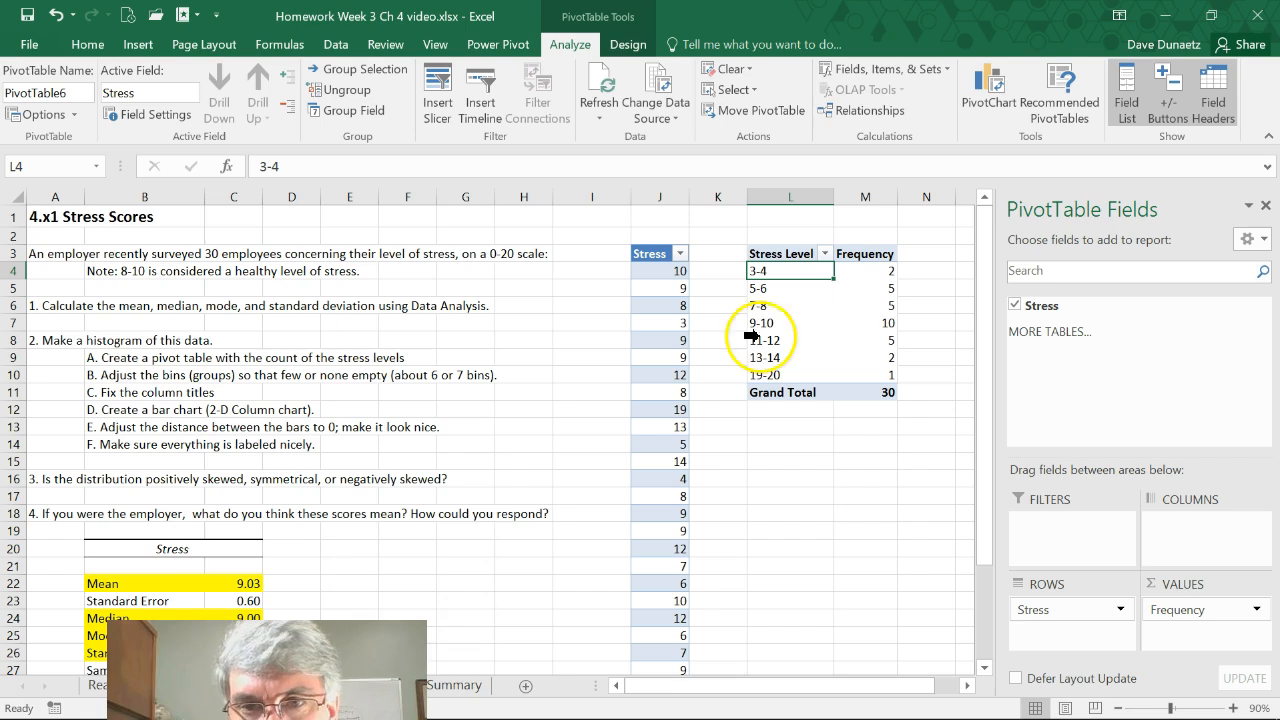
Set the PivotTable's Stress row field to show items with no data
right_click(762, 273)
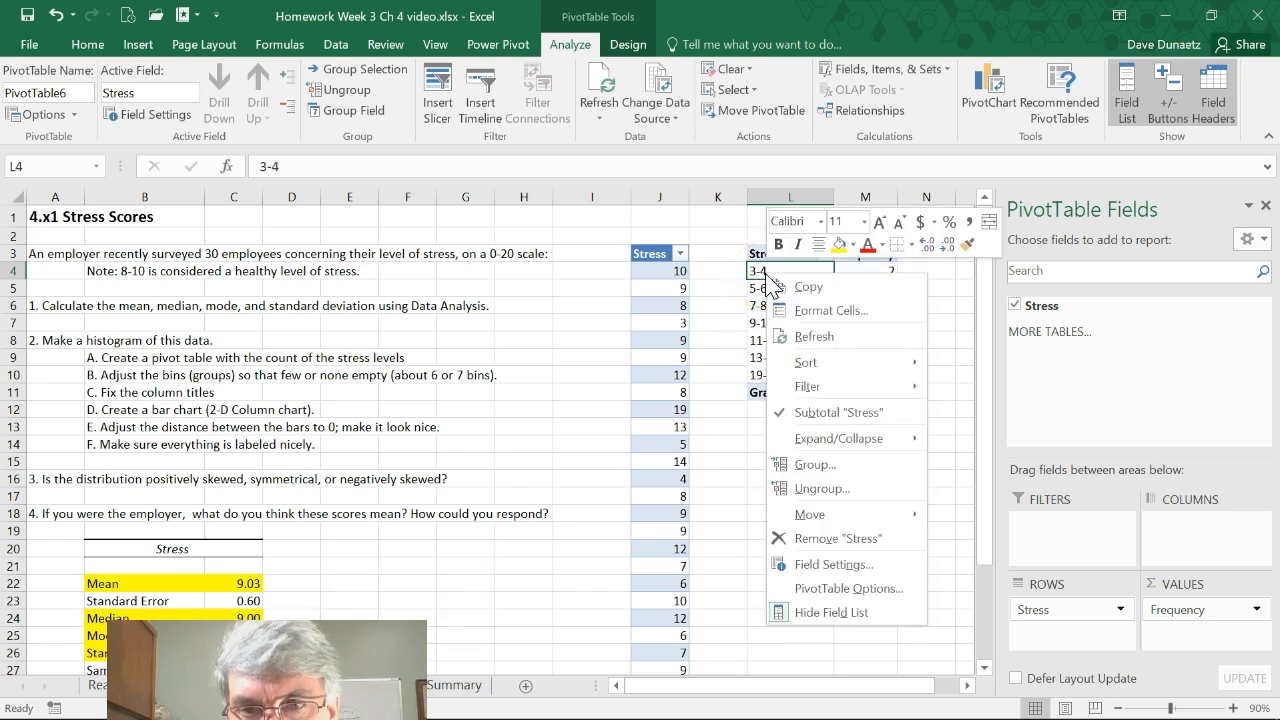
left_click(816, 566)
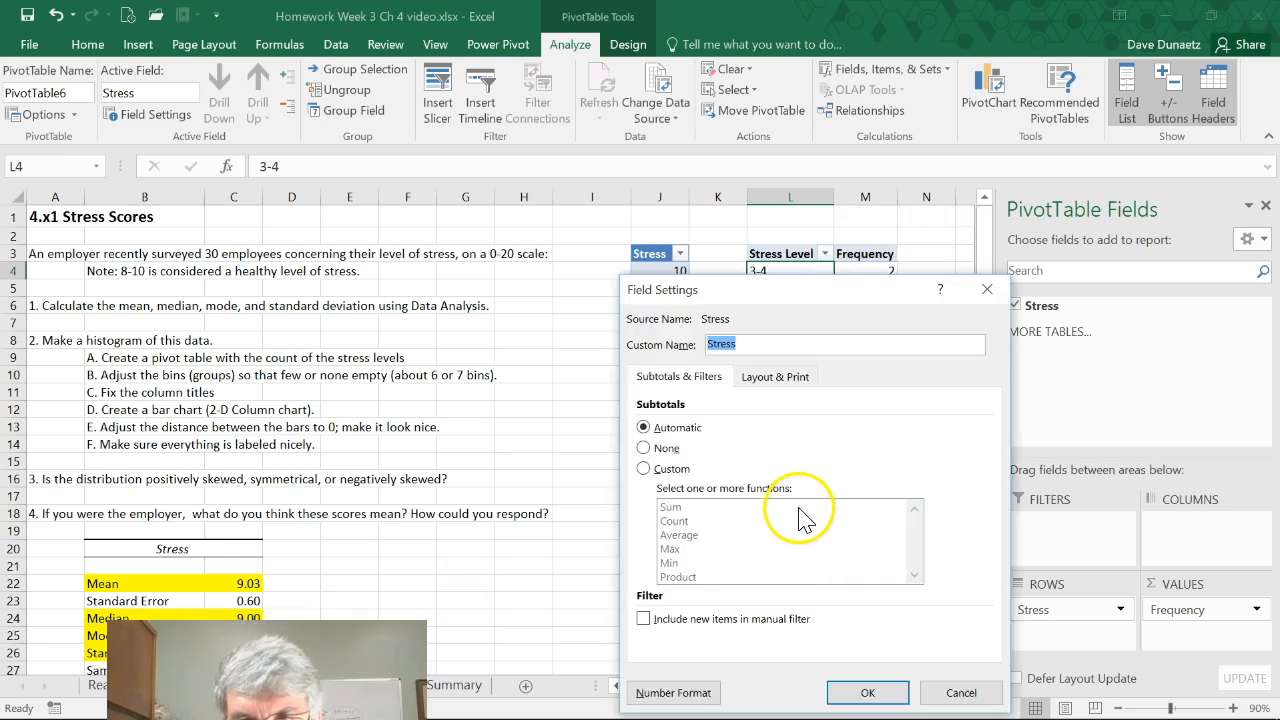
left_click(776, 378)
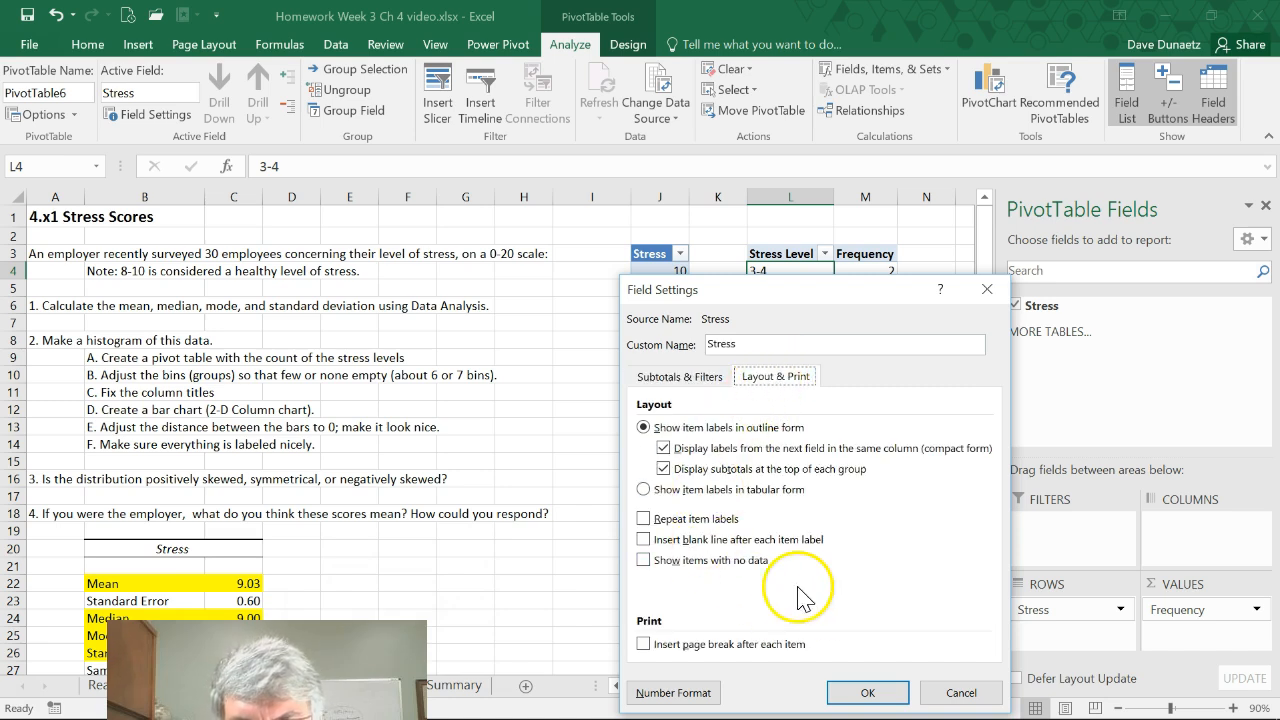
left_click(642, 560)
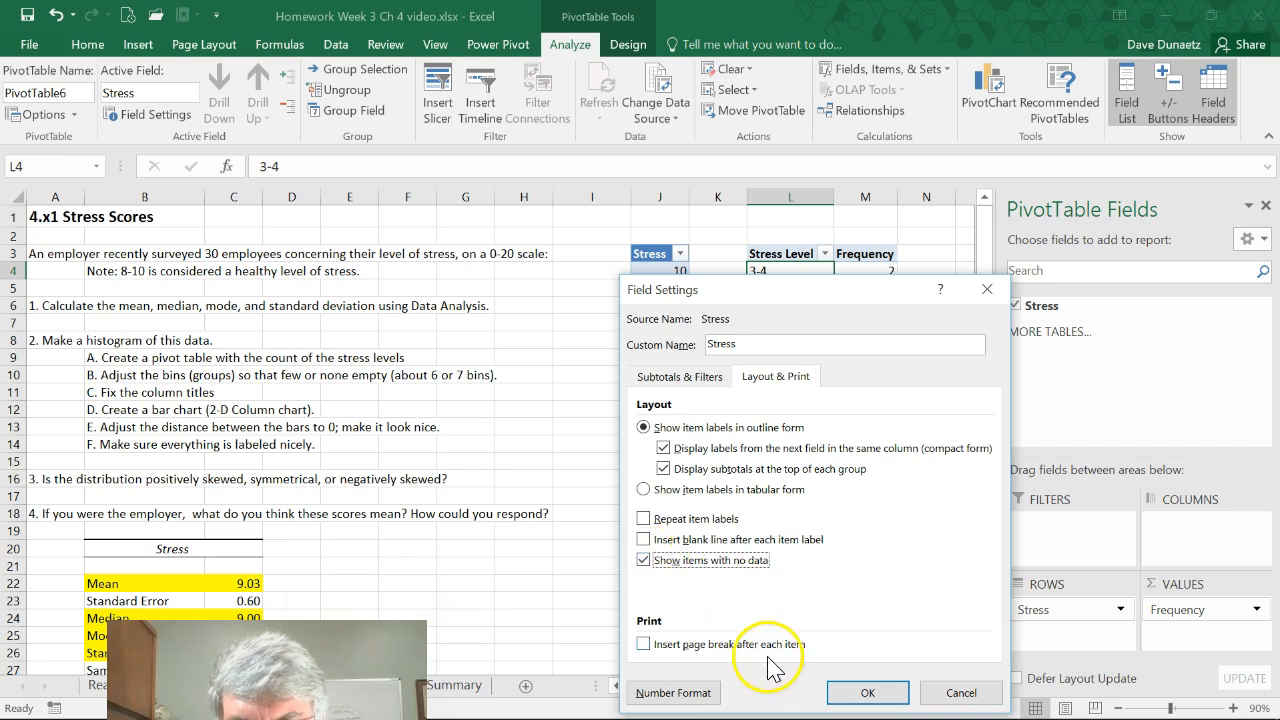
left_click(880, 693)
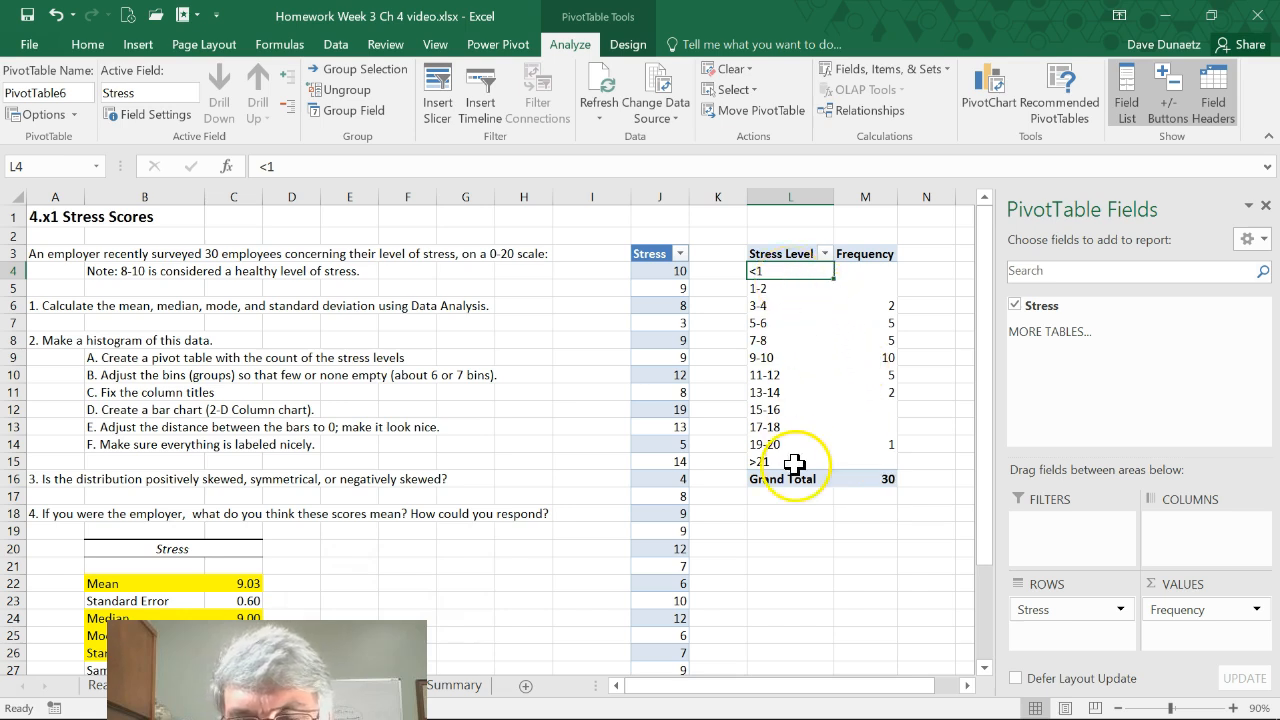
Filter the <1 and >21 groups out of the Stress Level rows and close the PivotTable field list
left_click(826, 256)
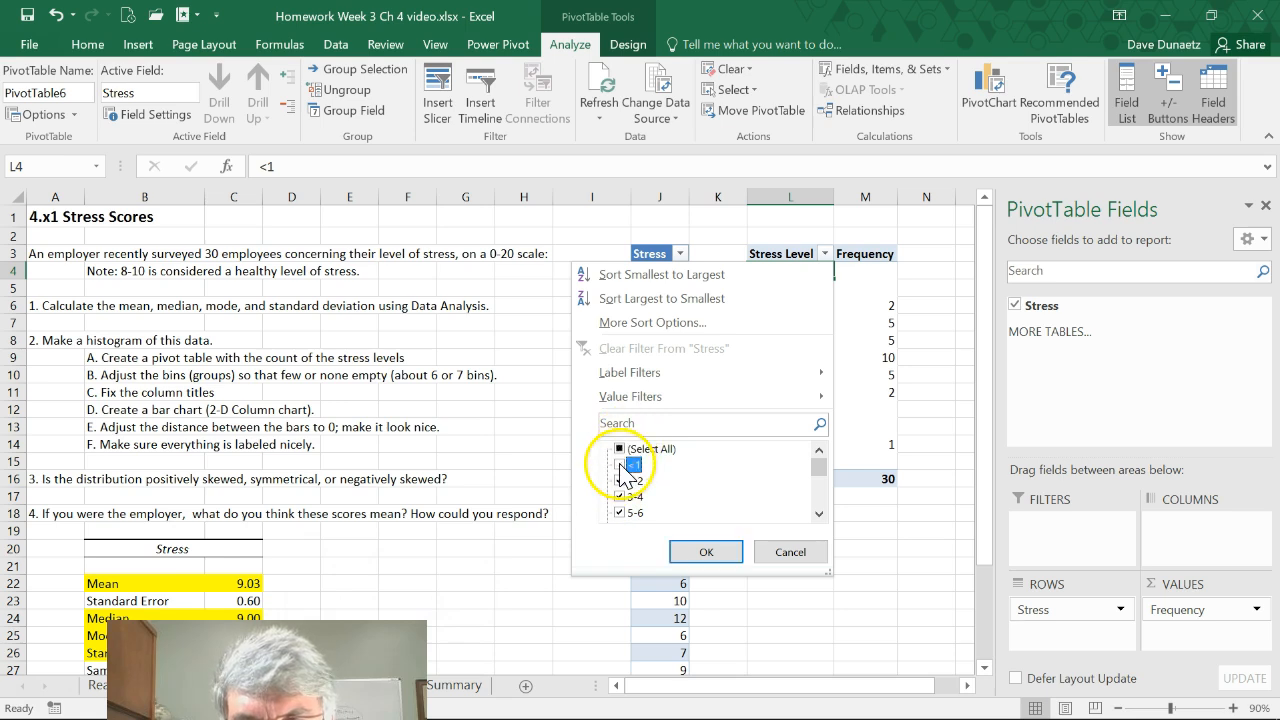
scroll(720, 470, "down", 3)
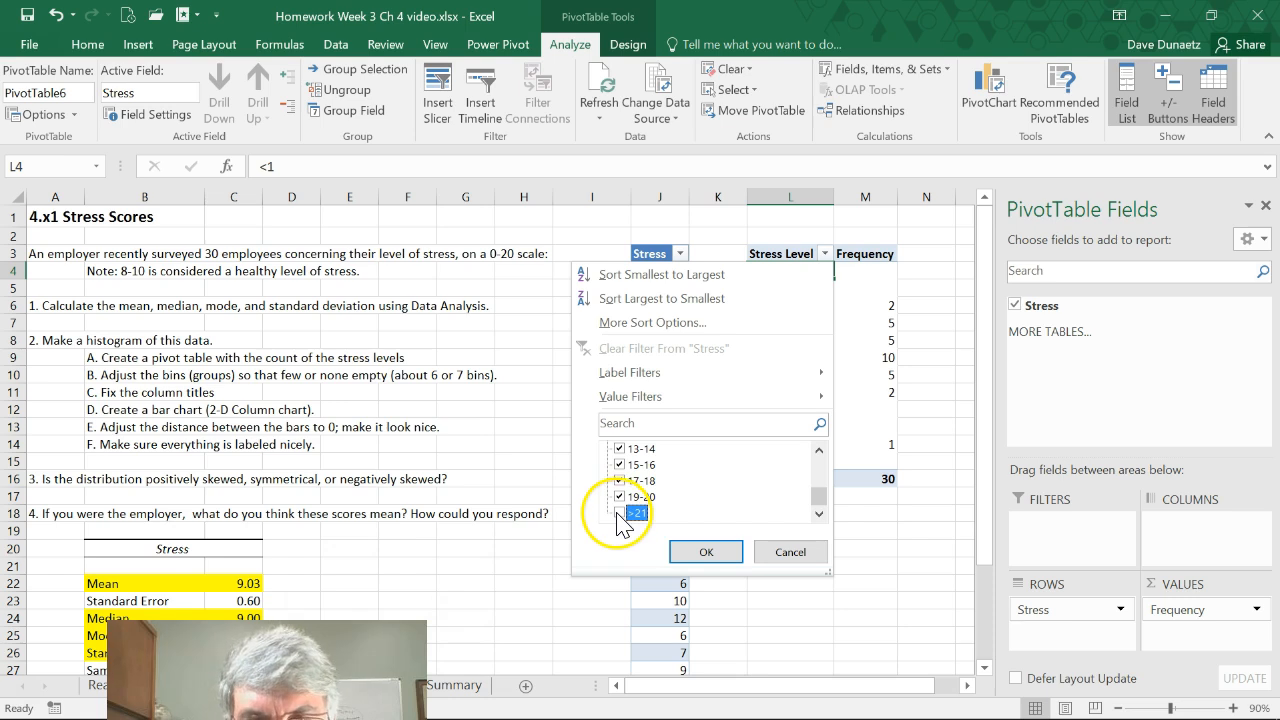
left_click(704, 552)
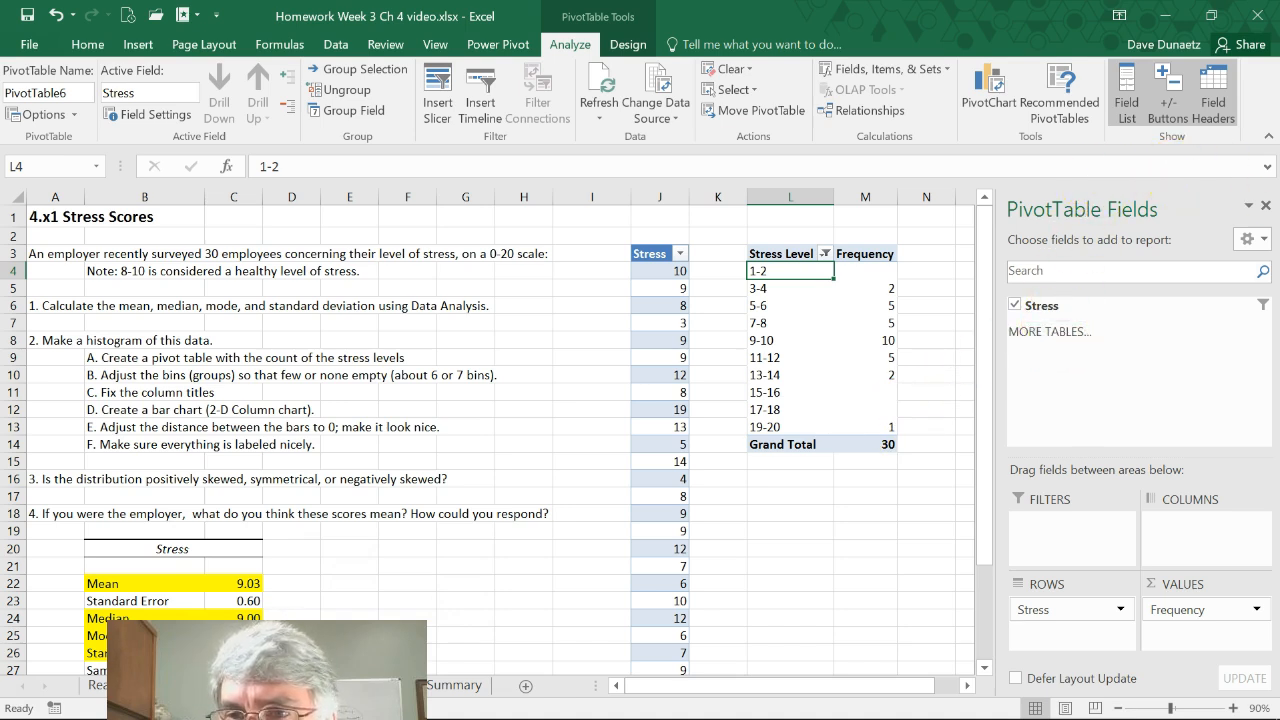
left_click(1265, 206)
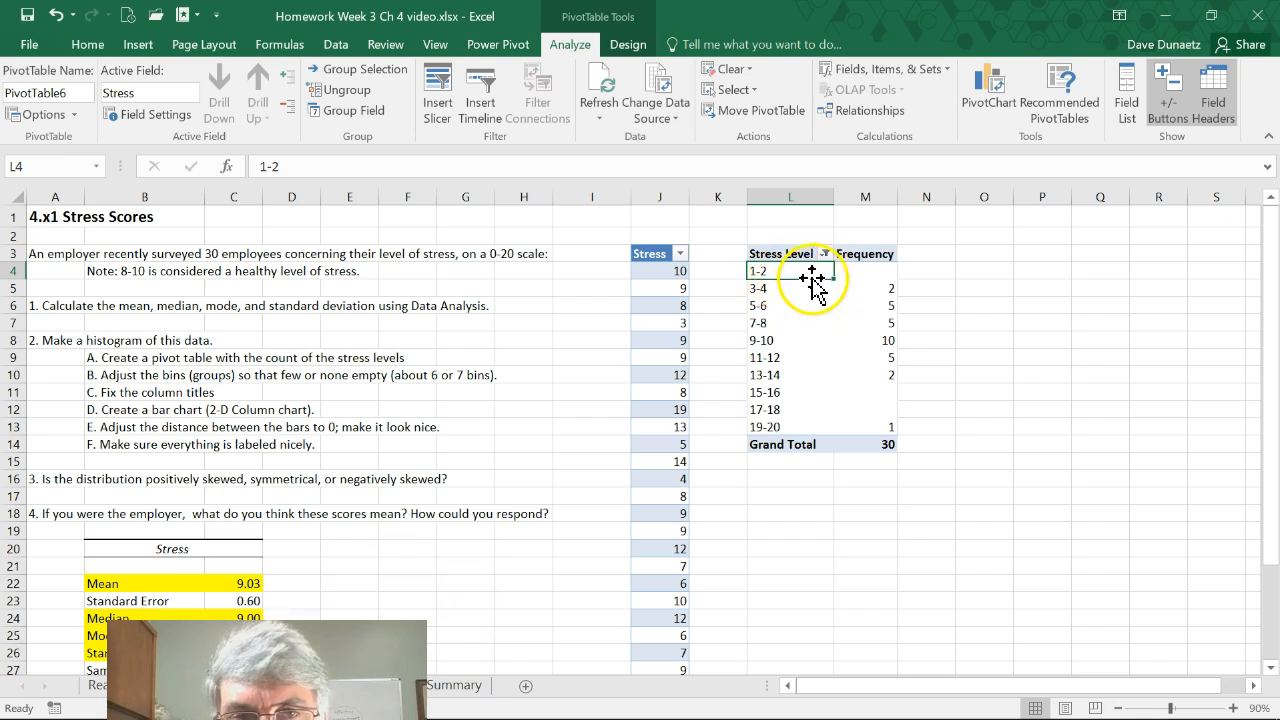
Insert a 2-D clustered column chart from the PivotTable and move it clear of the exercise text
left_click(138, 44)
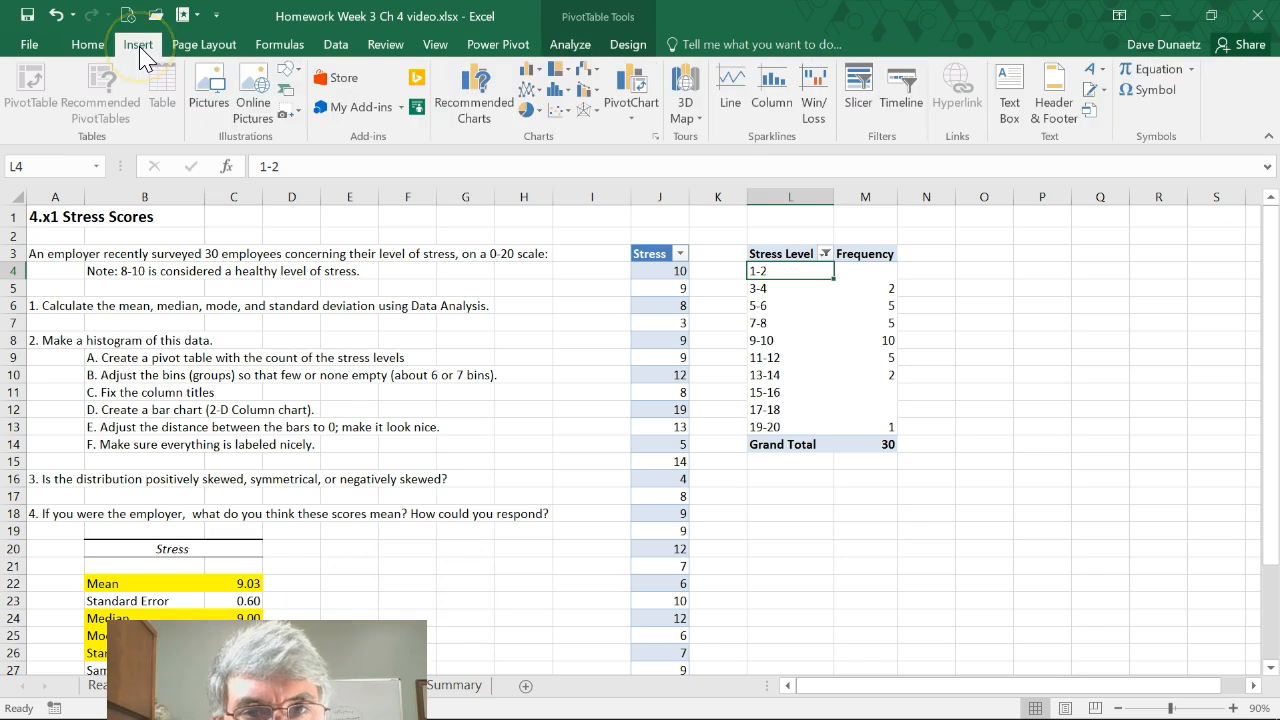
left_click(535, 75)
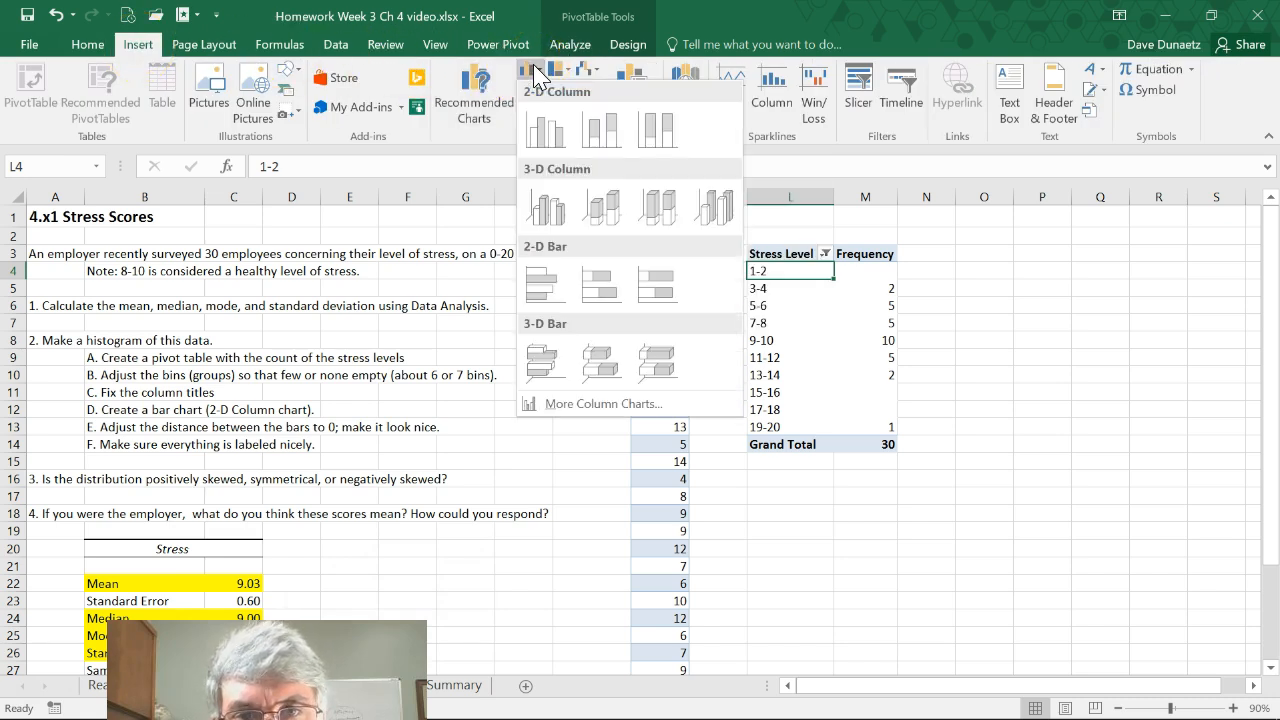
left_click(542, 135)
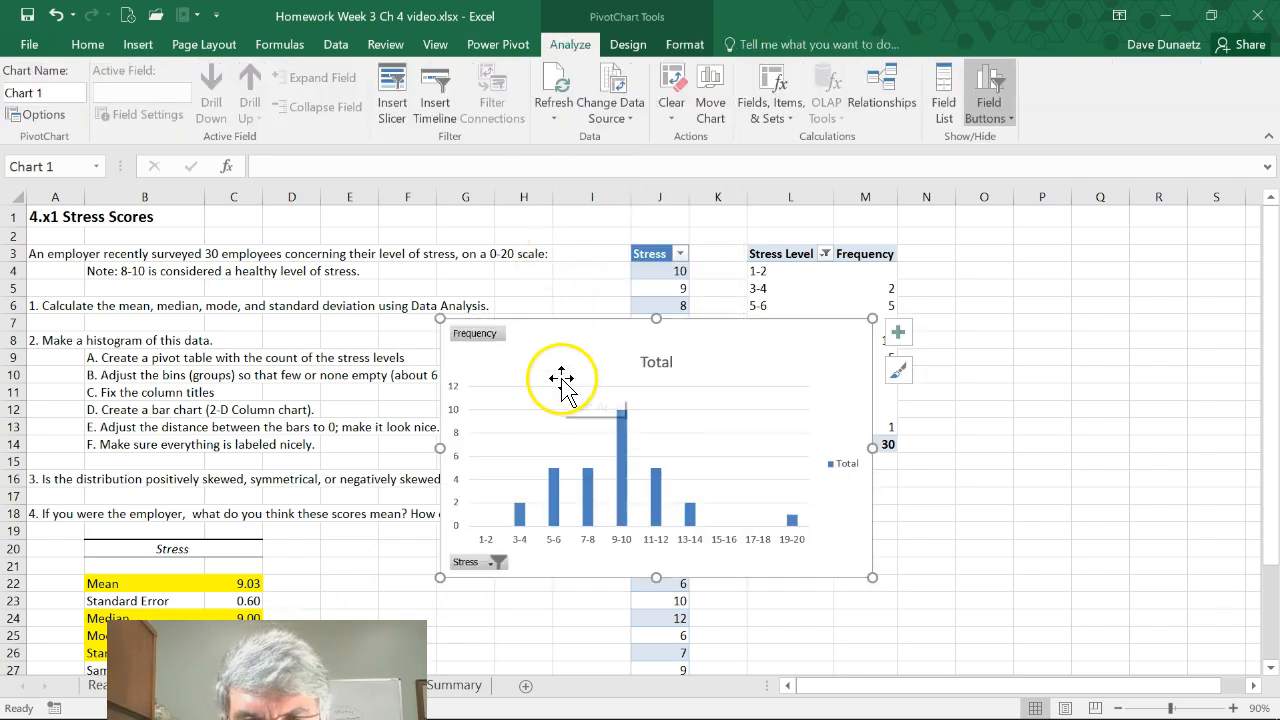
left_click_drag(569, 323, 728, 324)
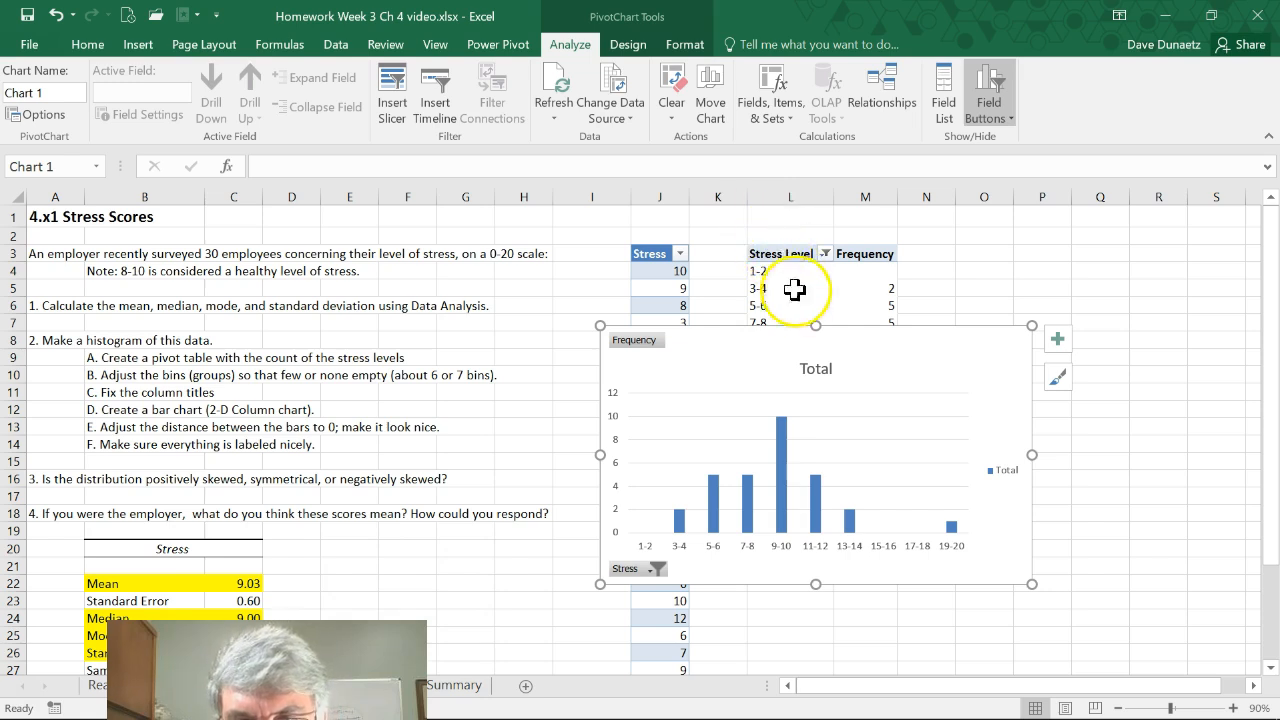
Change the chart title to "Stress of Employees" and delete the chart's legend
left_click(824, 369)
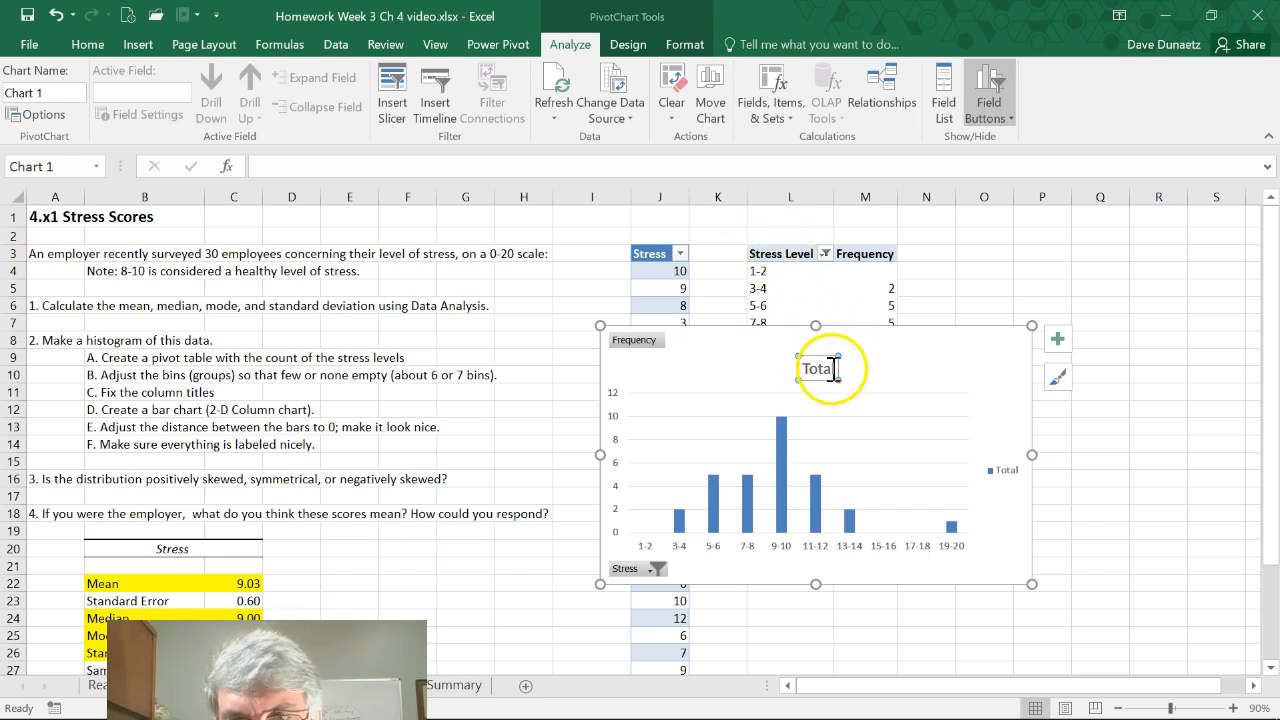
left_click(396, 168)
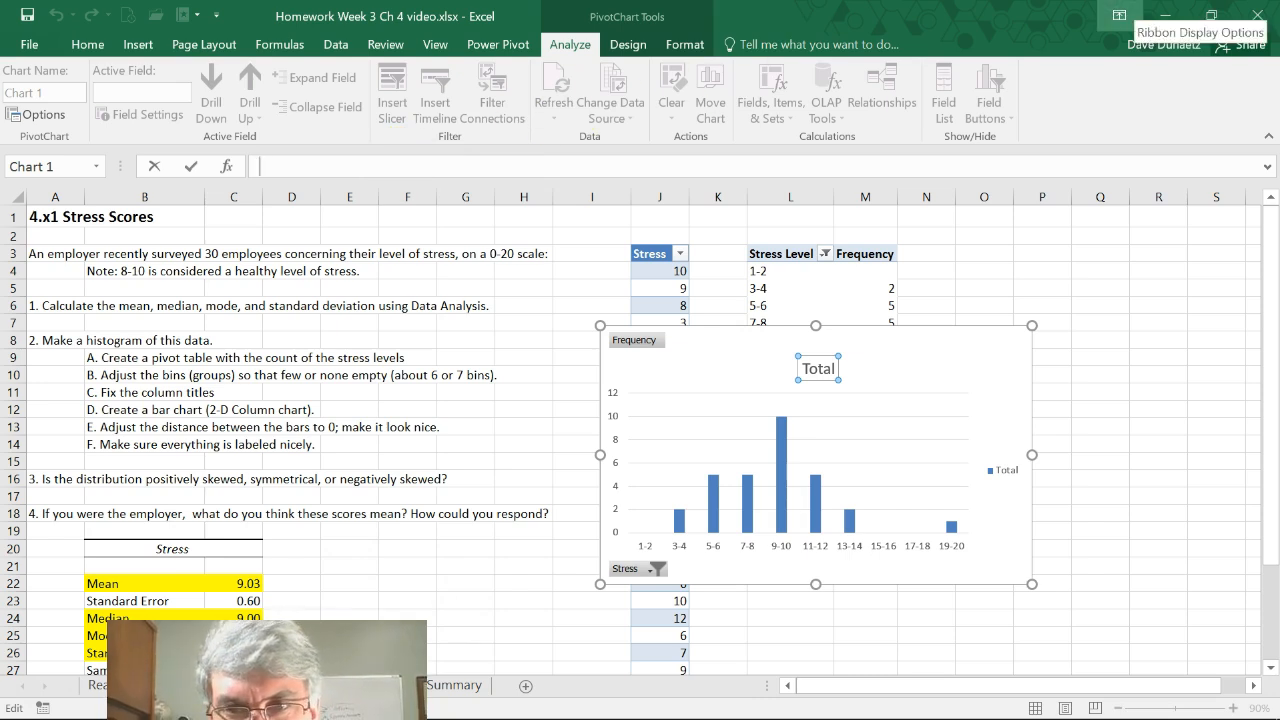
type("Stress of Employees")
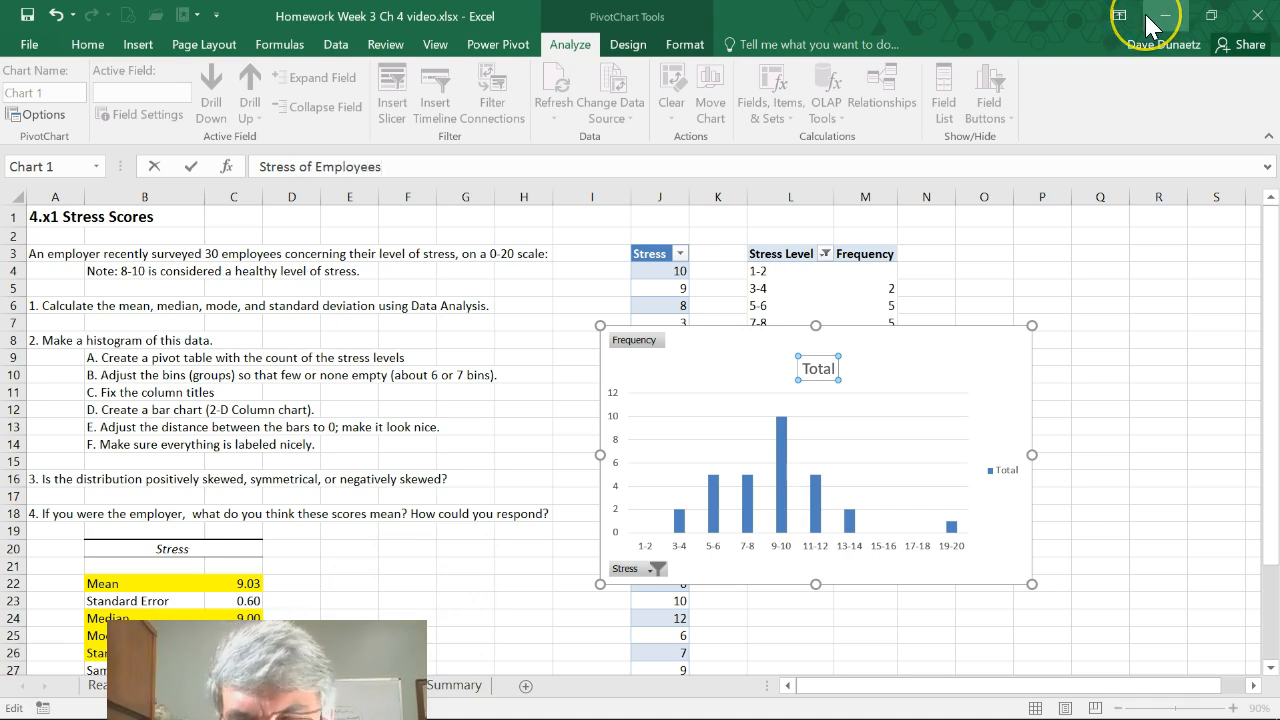
key("Return")
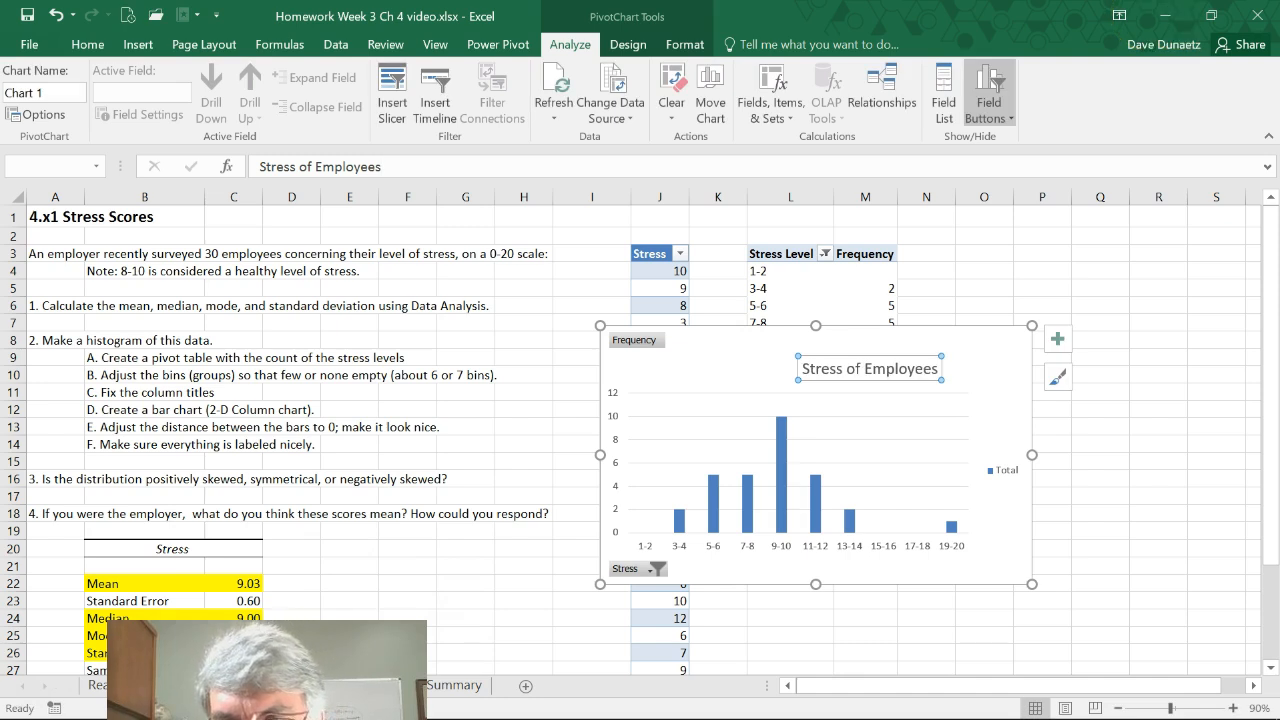
left_click(1008, 474)
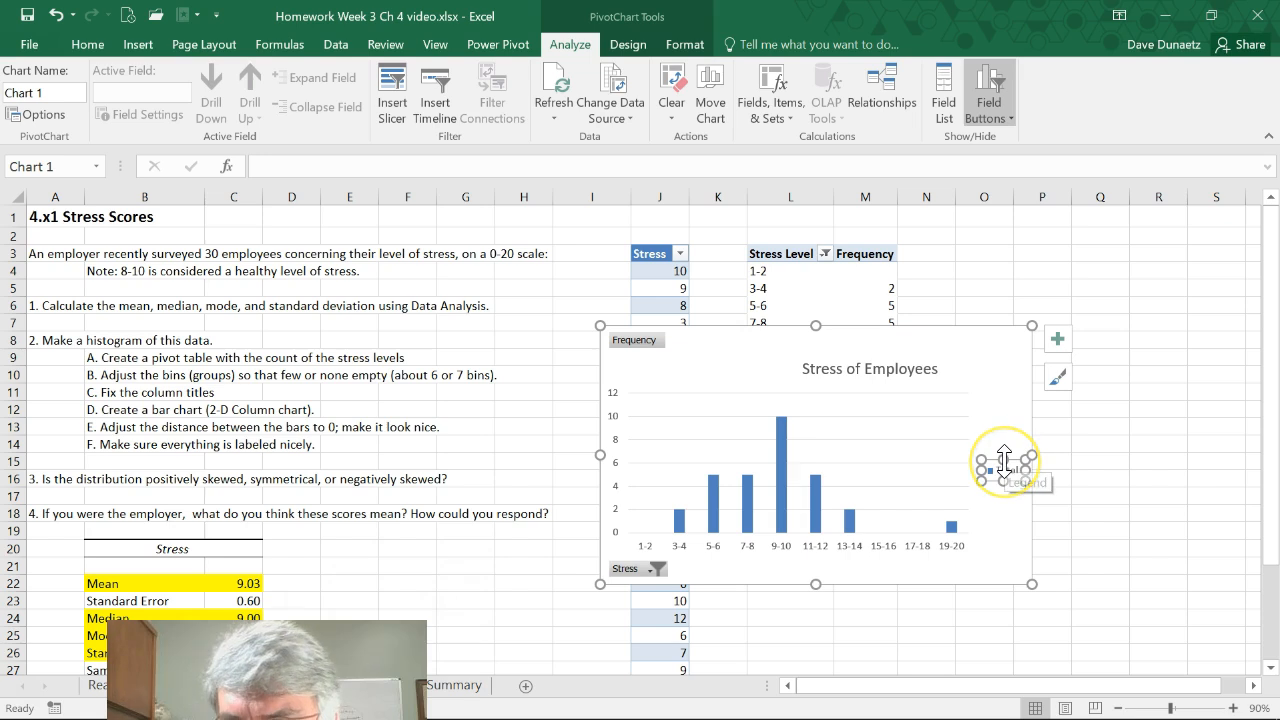
key("Delete")
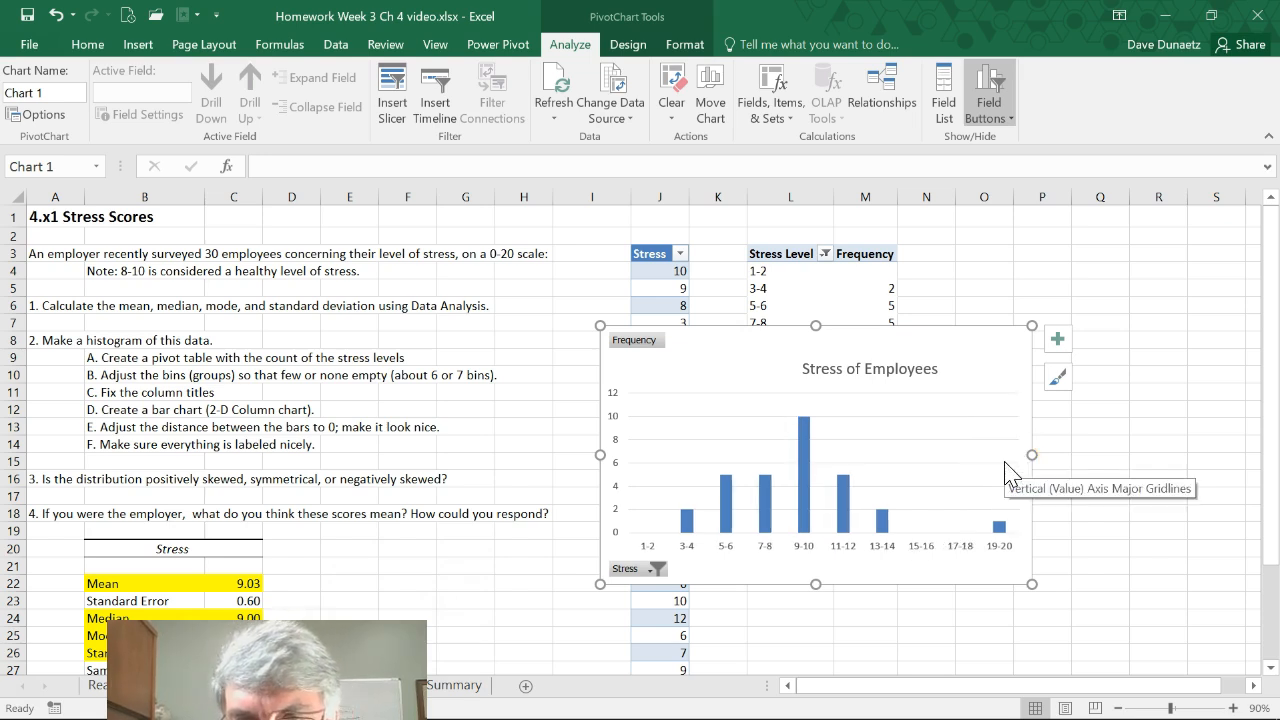
Hide all field buttons on the Stress of Employees chart
left_click(988, 110)
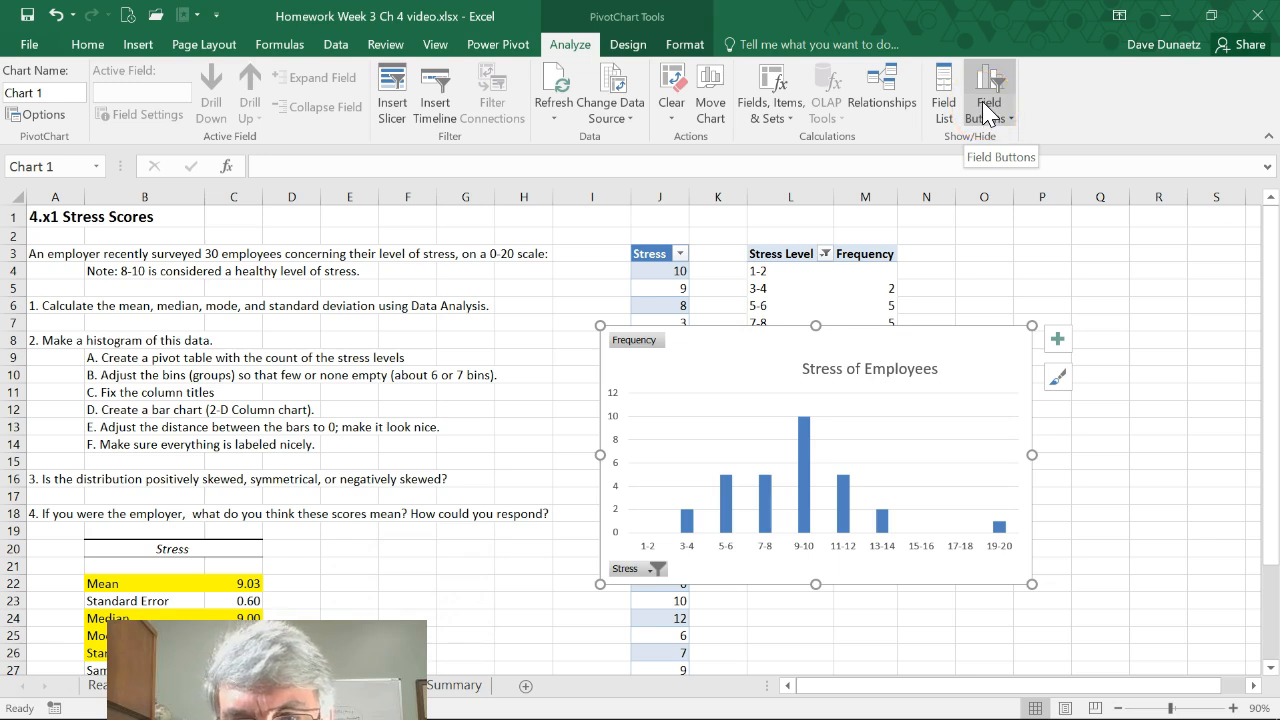
left_click(987, 111)
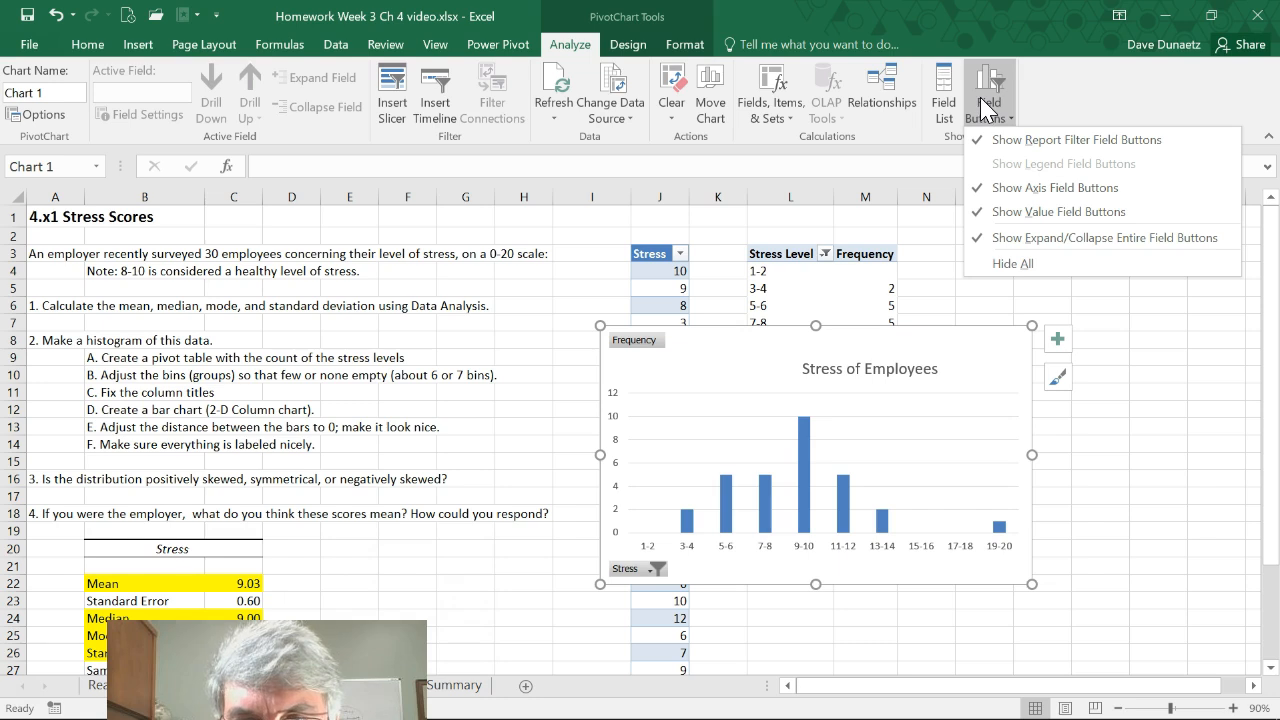
left_click(990, 262)
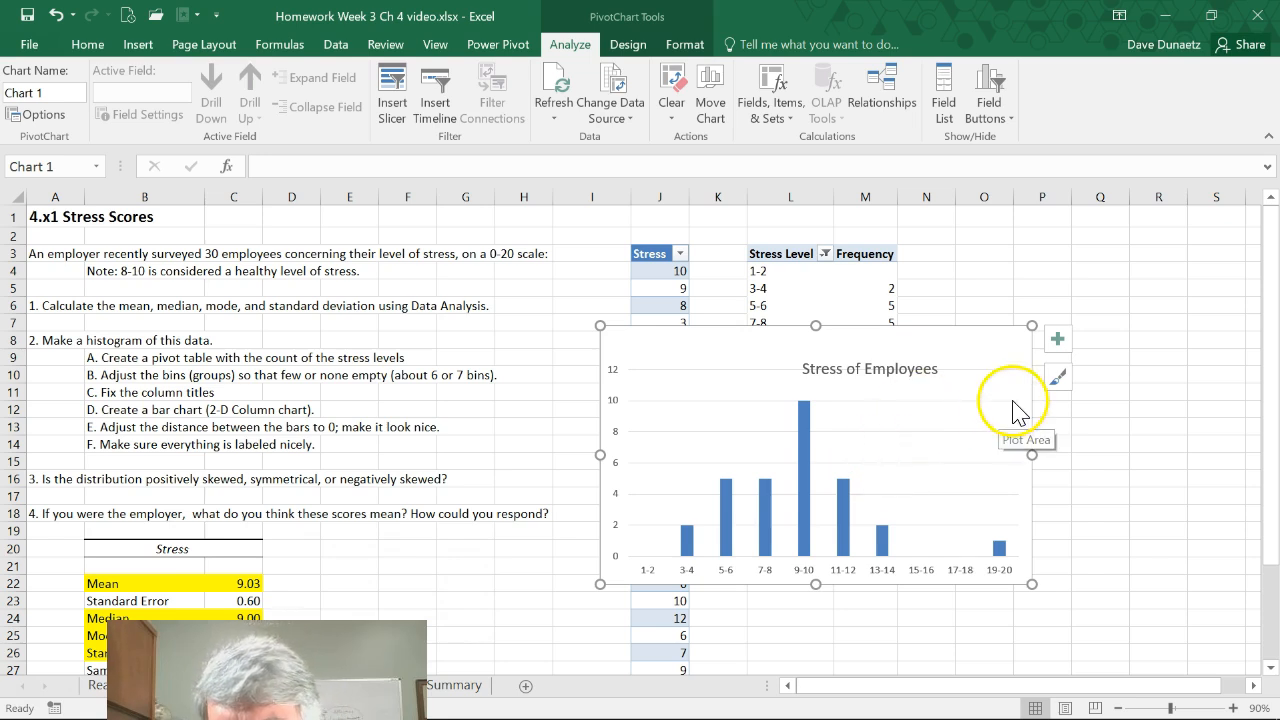
Add axis titles to the chart and set the vertical axis title to "Number of Employees"
left_click(1060, 342)
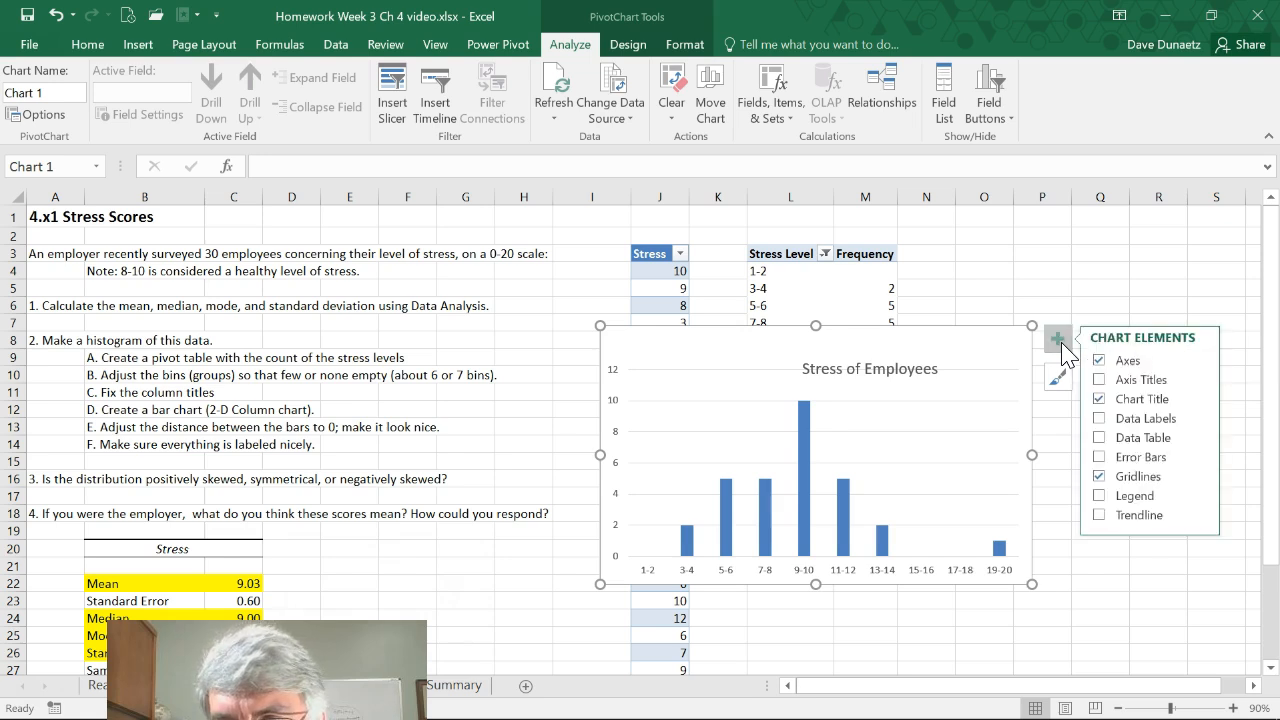
left_click(1100, 380)
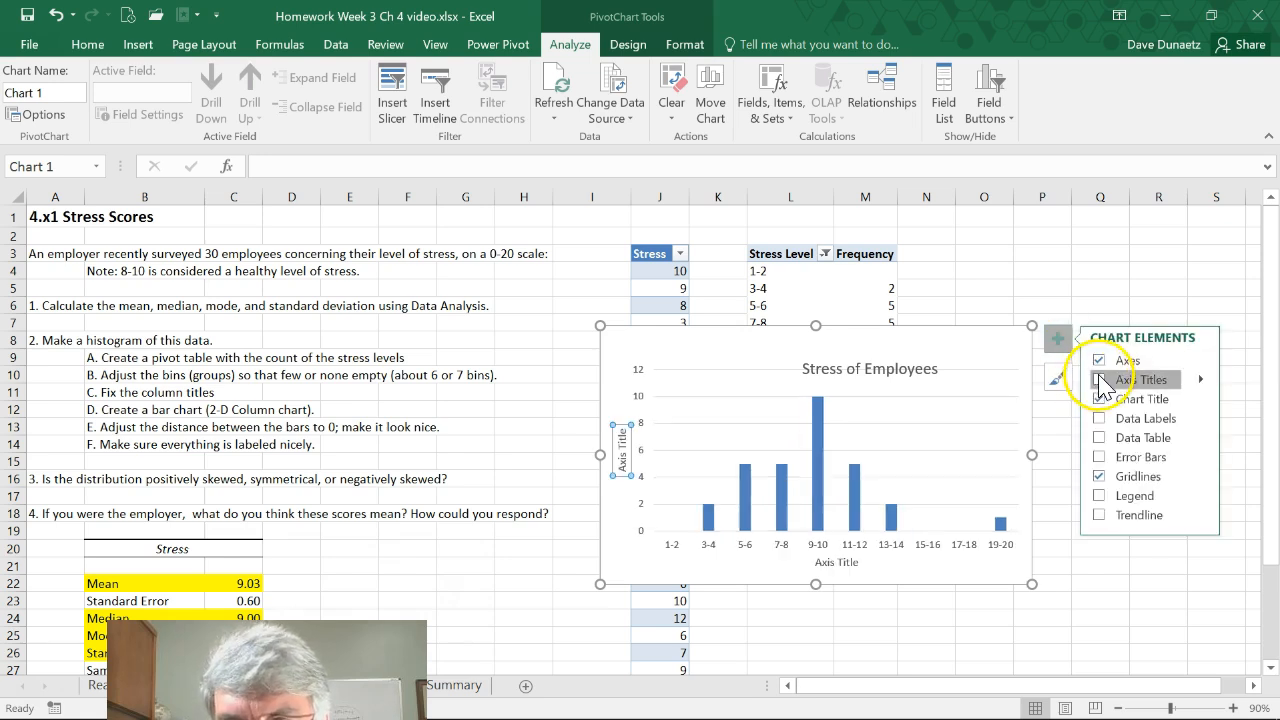
left_click(622, 445)
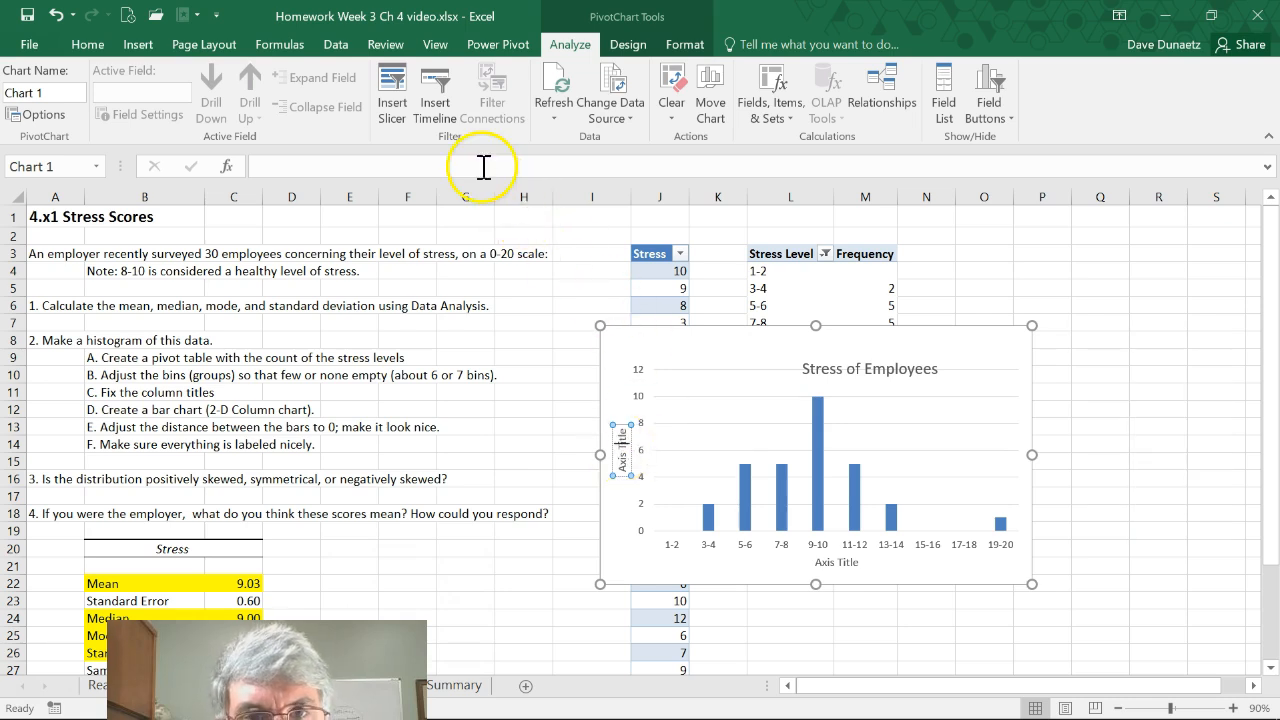
left_click(592, 164)
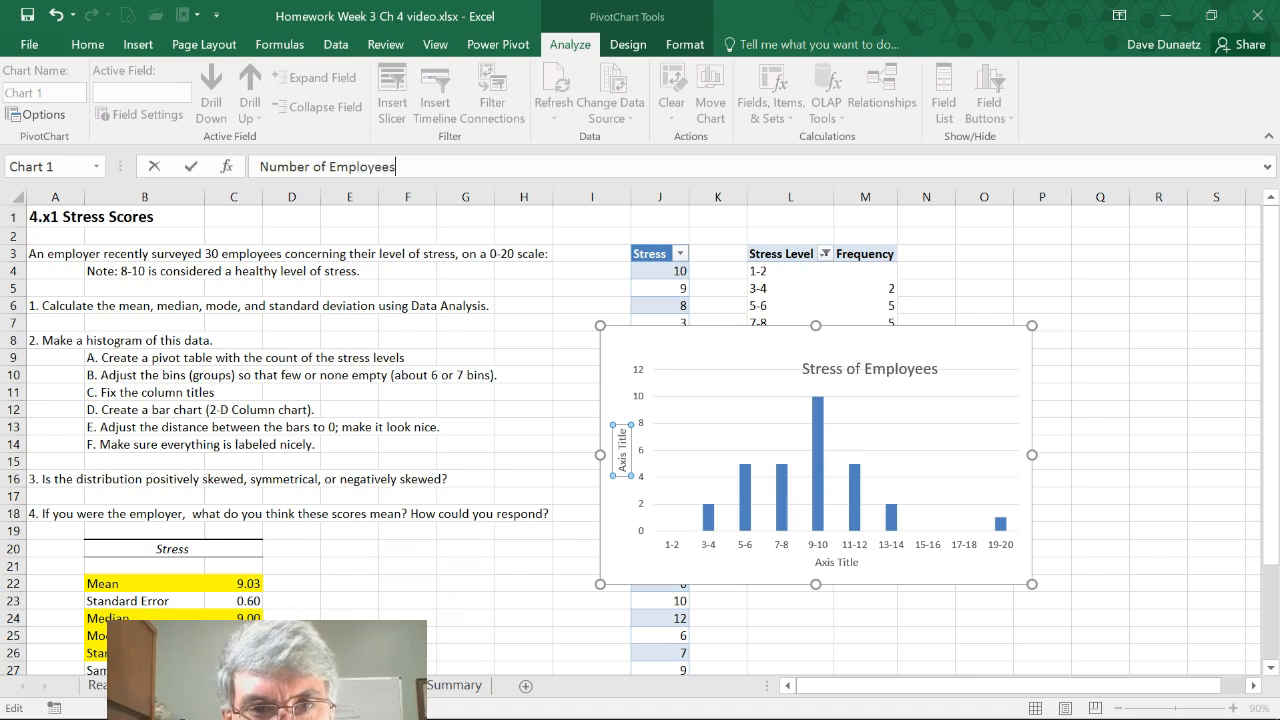
key("Return")
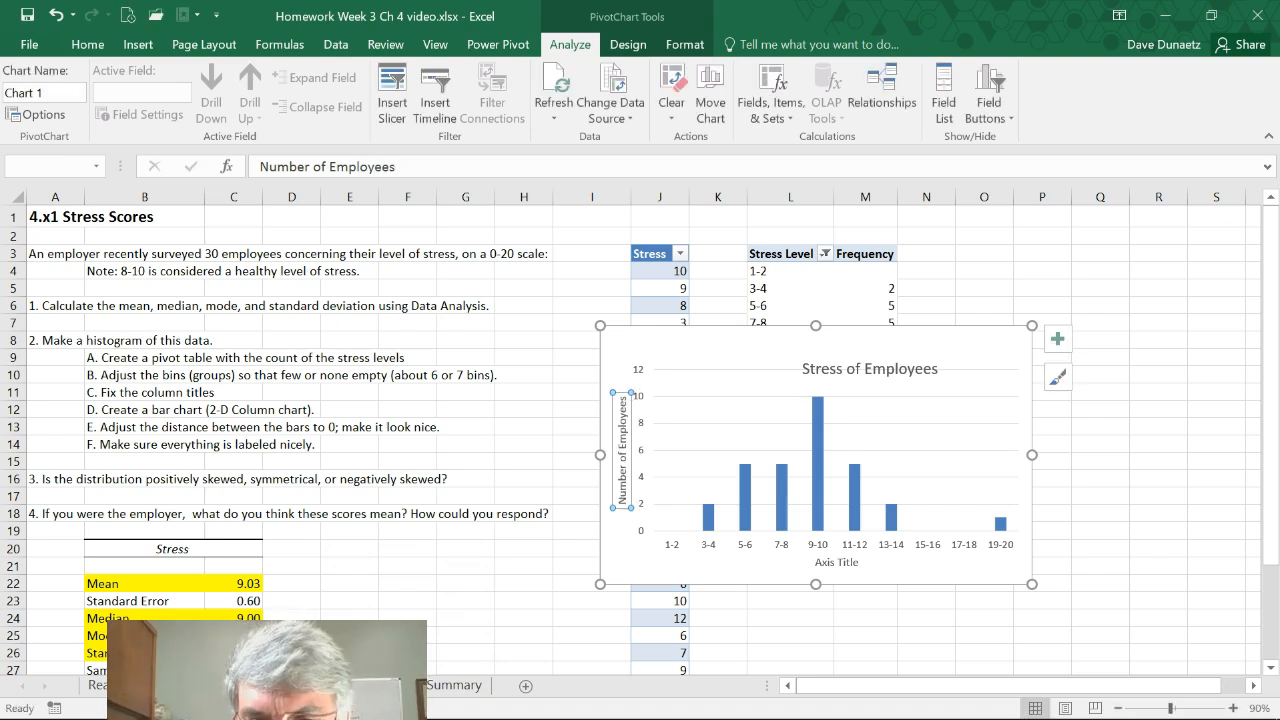
Set the chart's horizontal axis title to "Stress level"
left_click(838, 563)
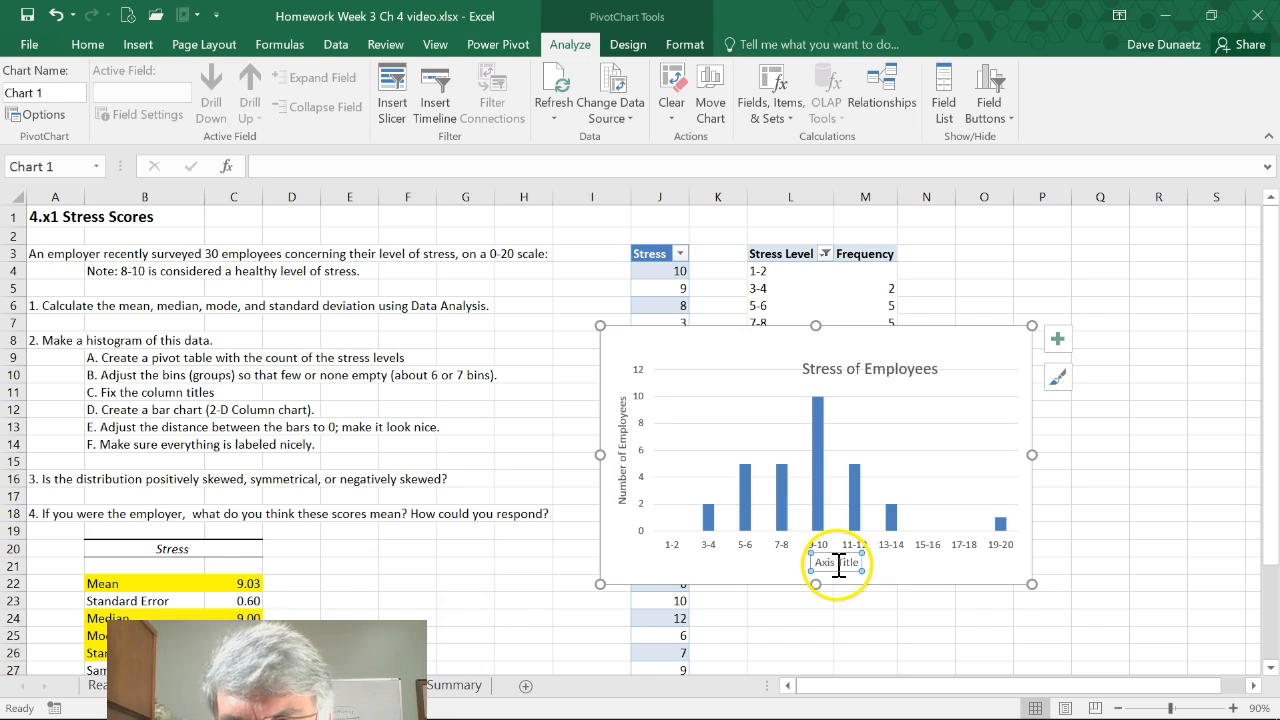
left_click(430, 167)
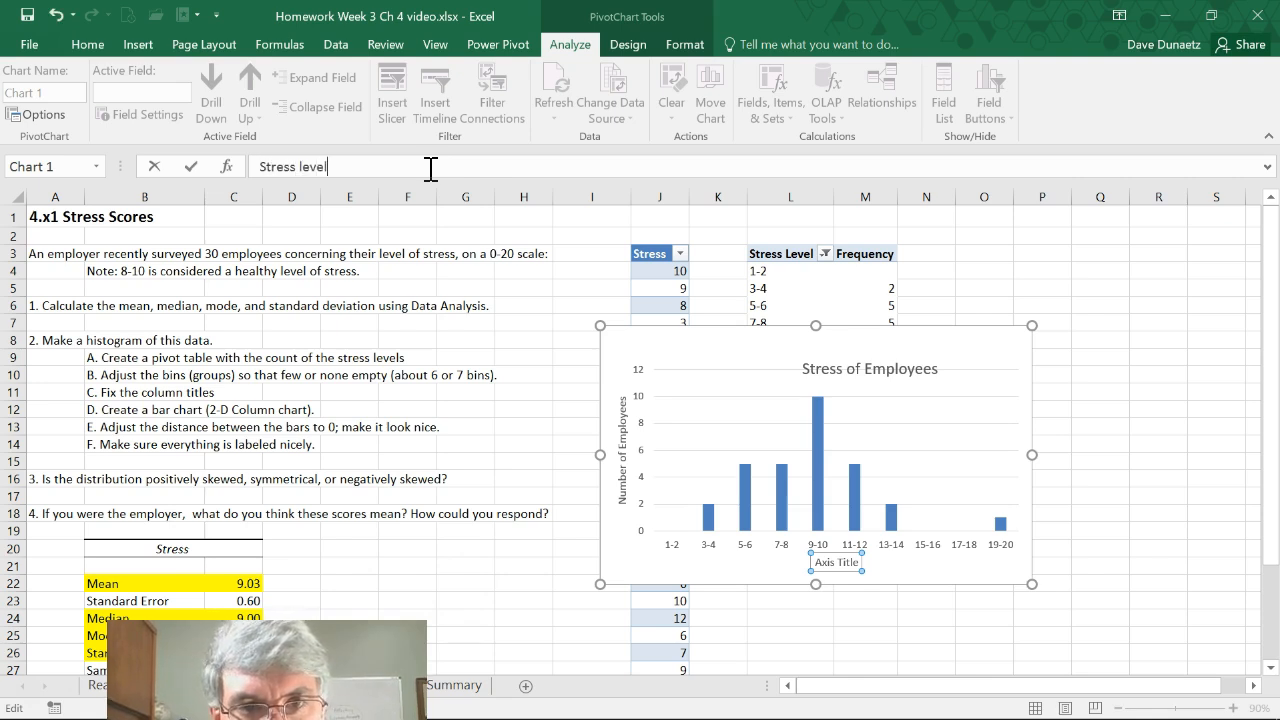
type("Stress level")
key("Return")
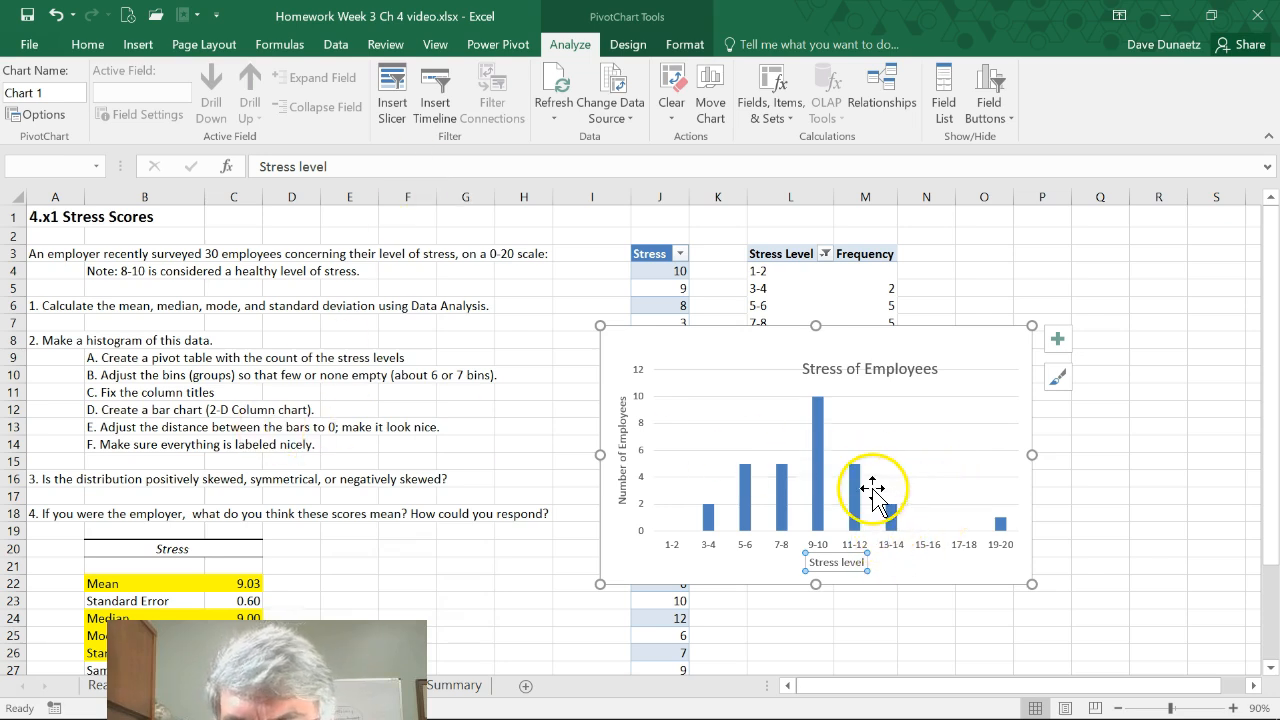
Set the gap width of the chart's whole data series to 0% so the columns touch
mouse_move(859, 497)
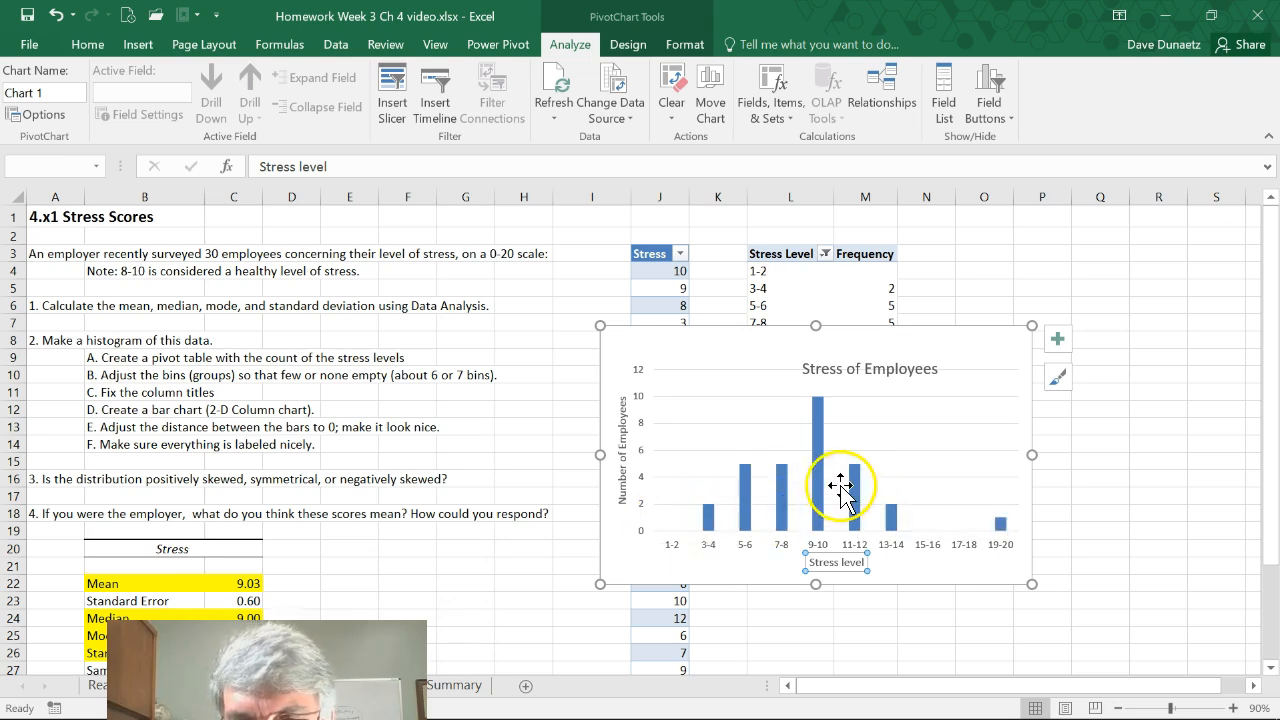
mouse_move(820, 492)
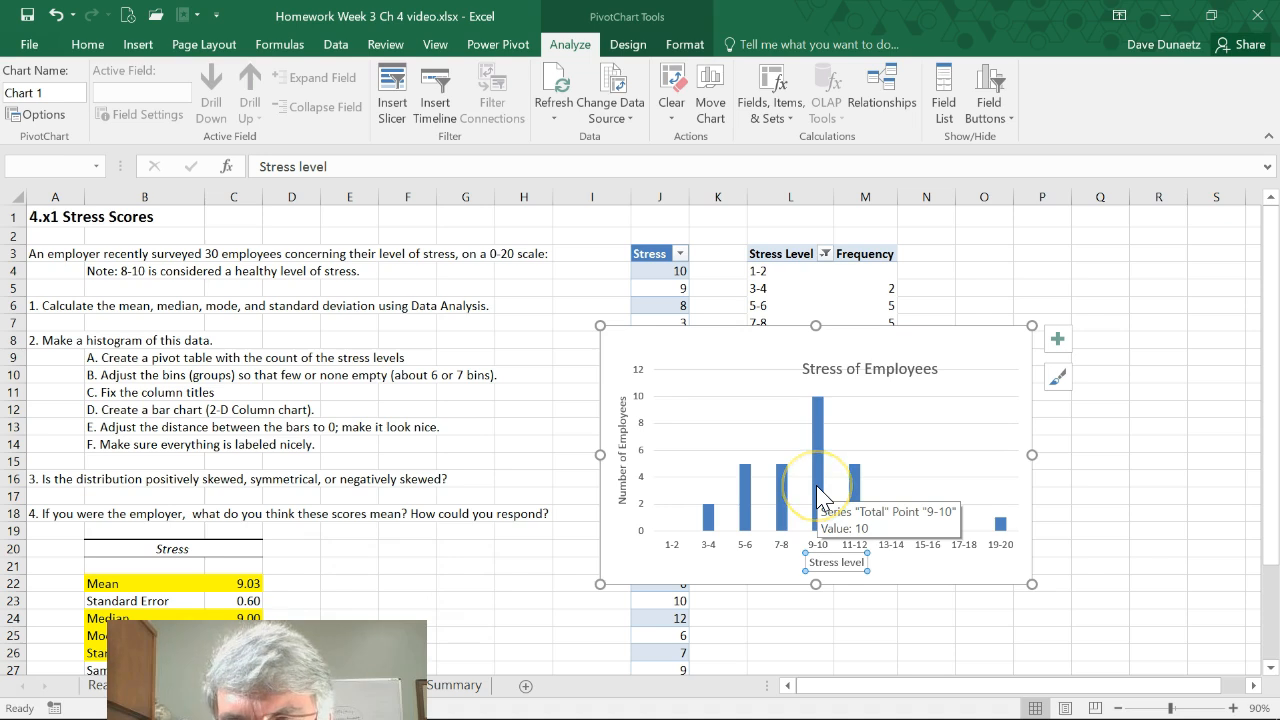
left_click(818, 493)
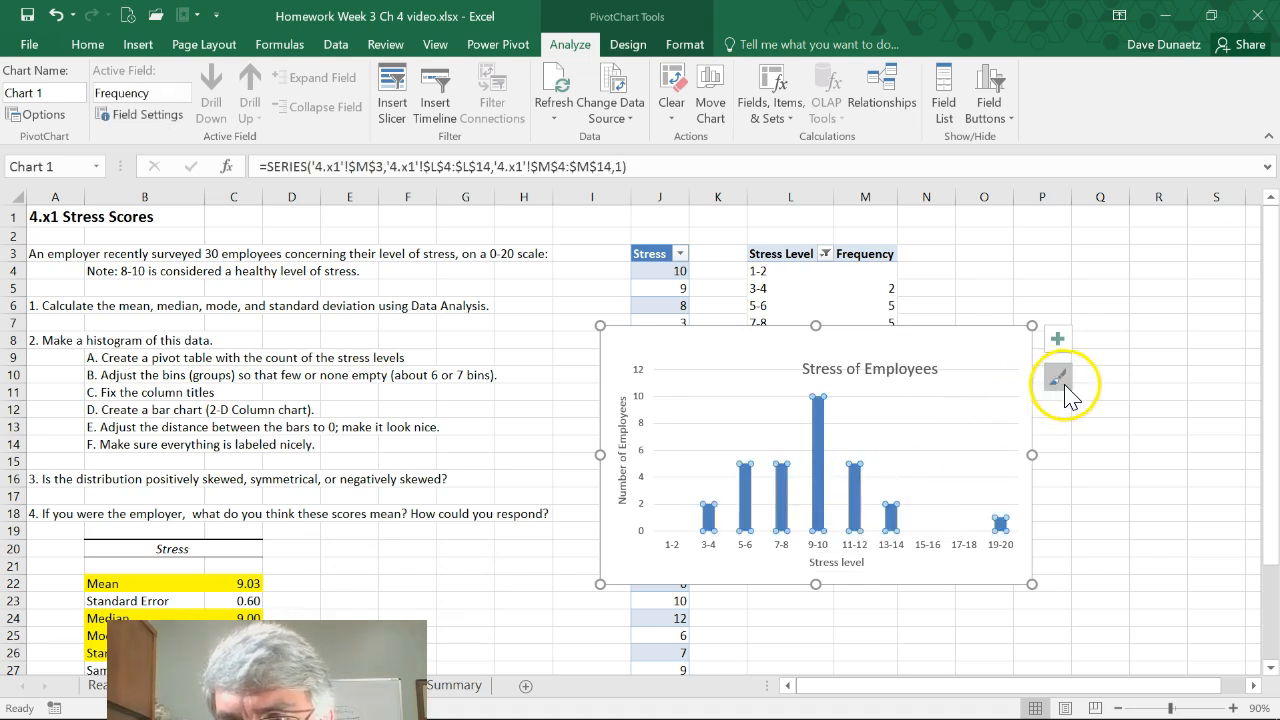
double_click(819, 478)
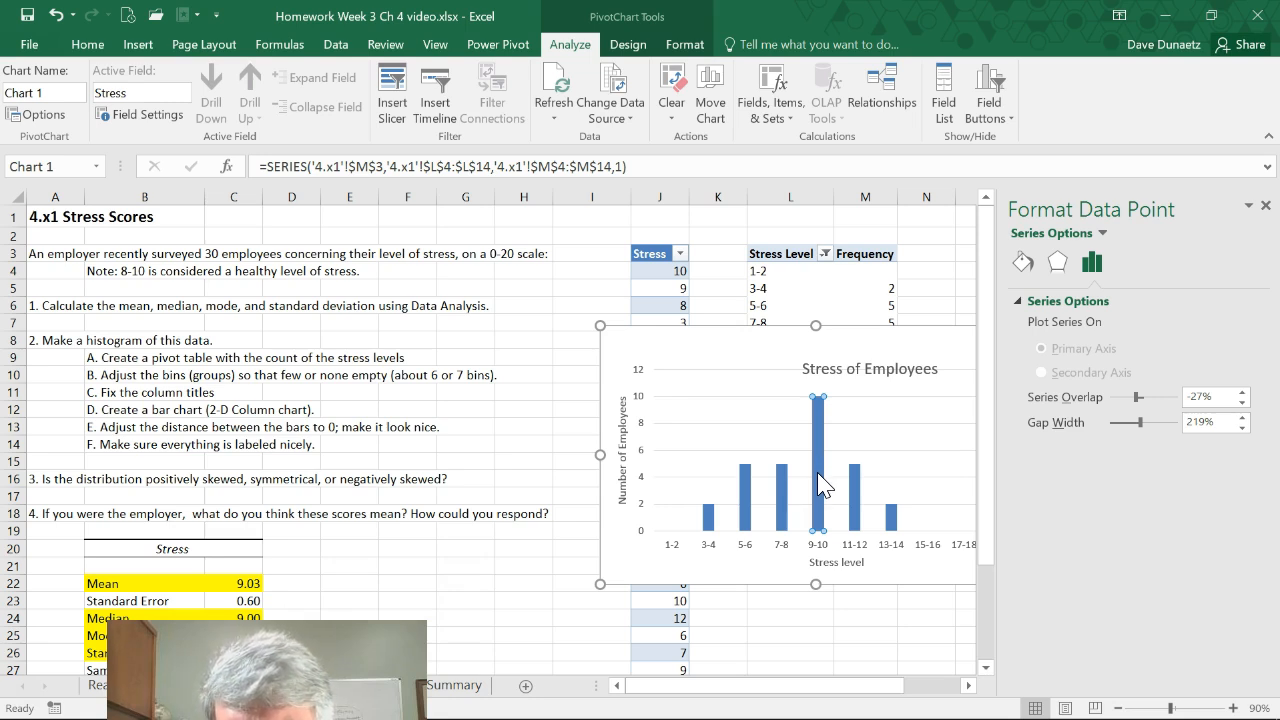
left_click(853, 485)
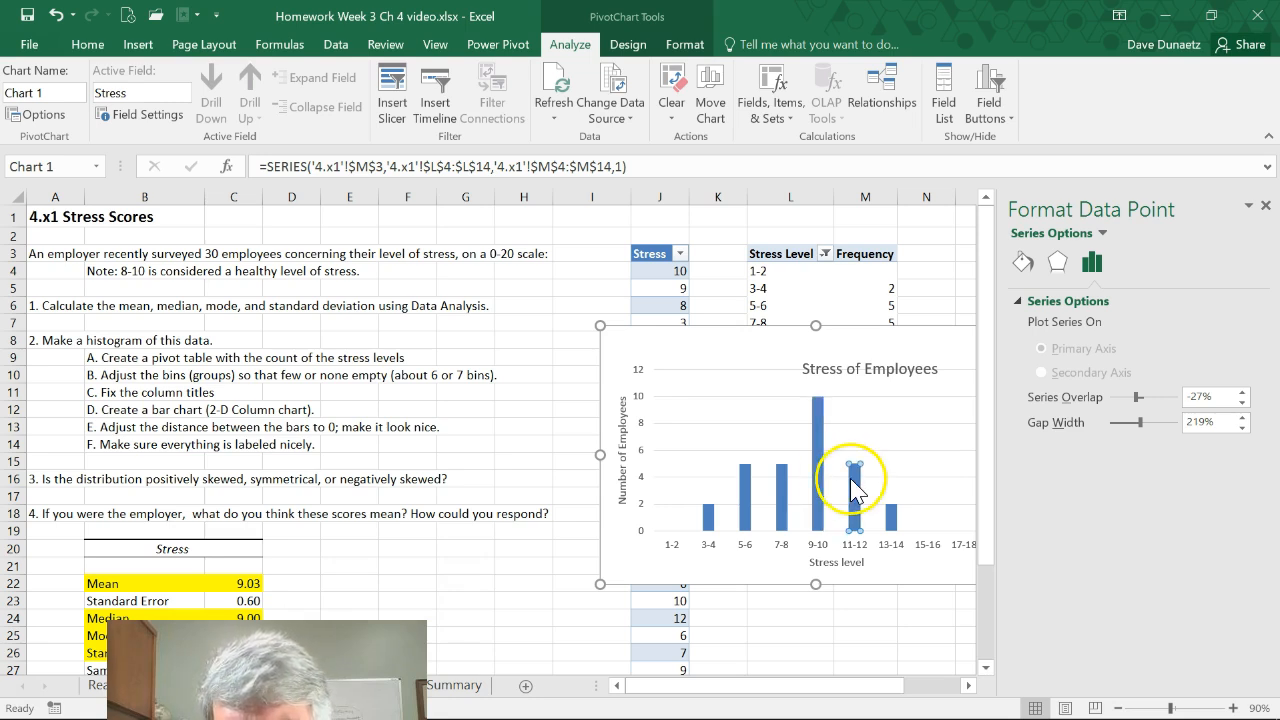
left_click(841, 425)
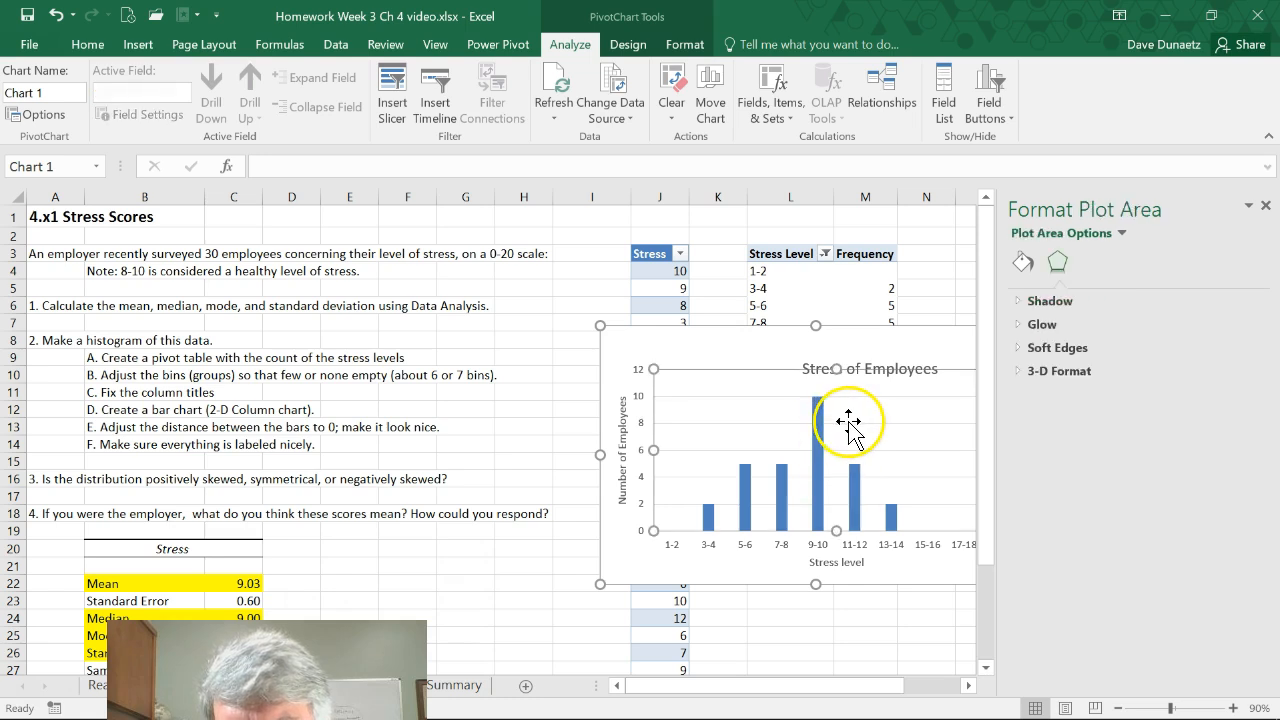
left_click(818, 458)
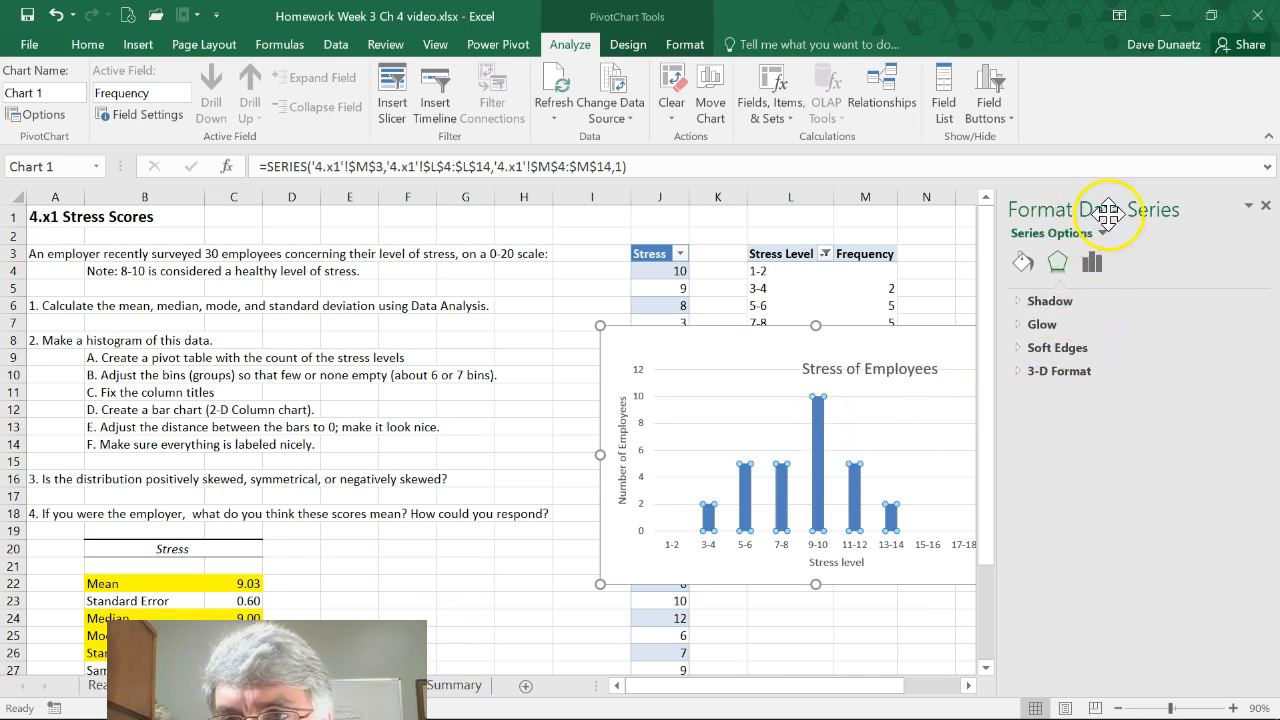
left_click(1094, 268)
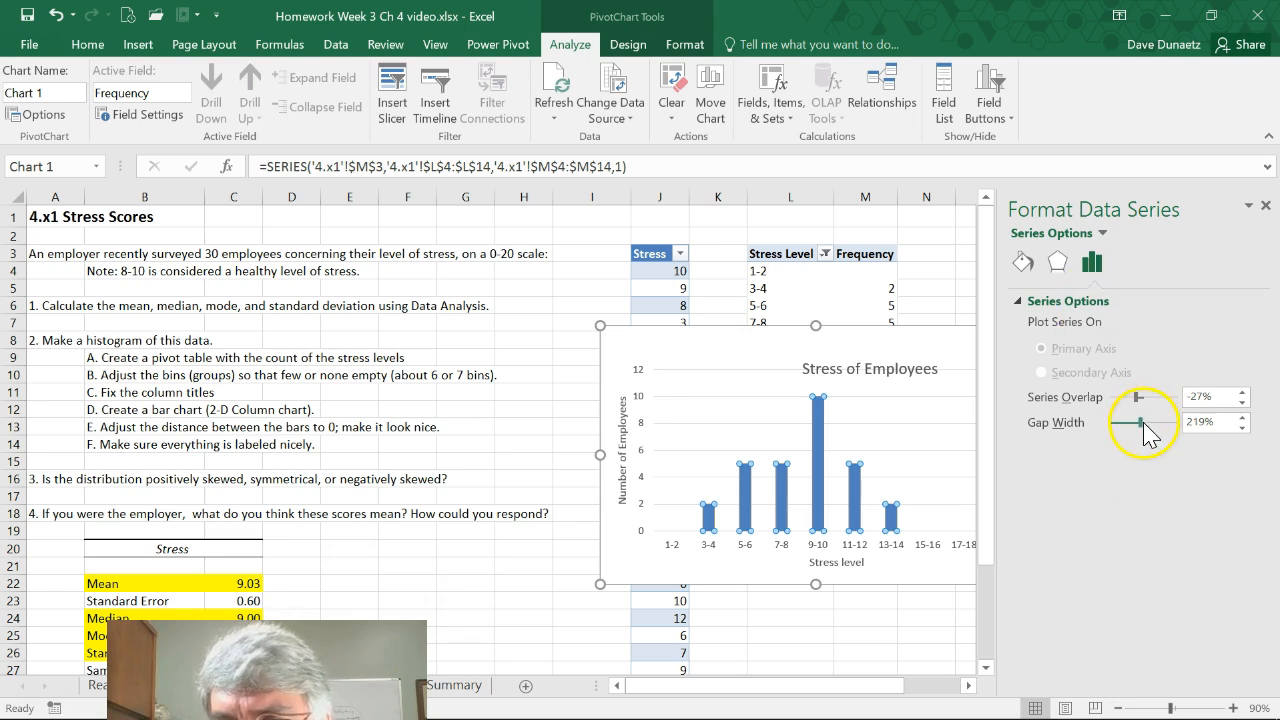
left_click_drag(1144, 424, 1106, 424)
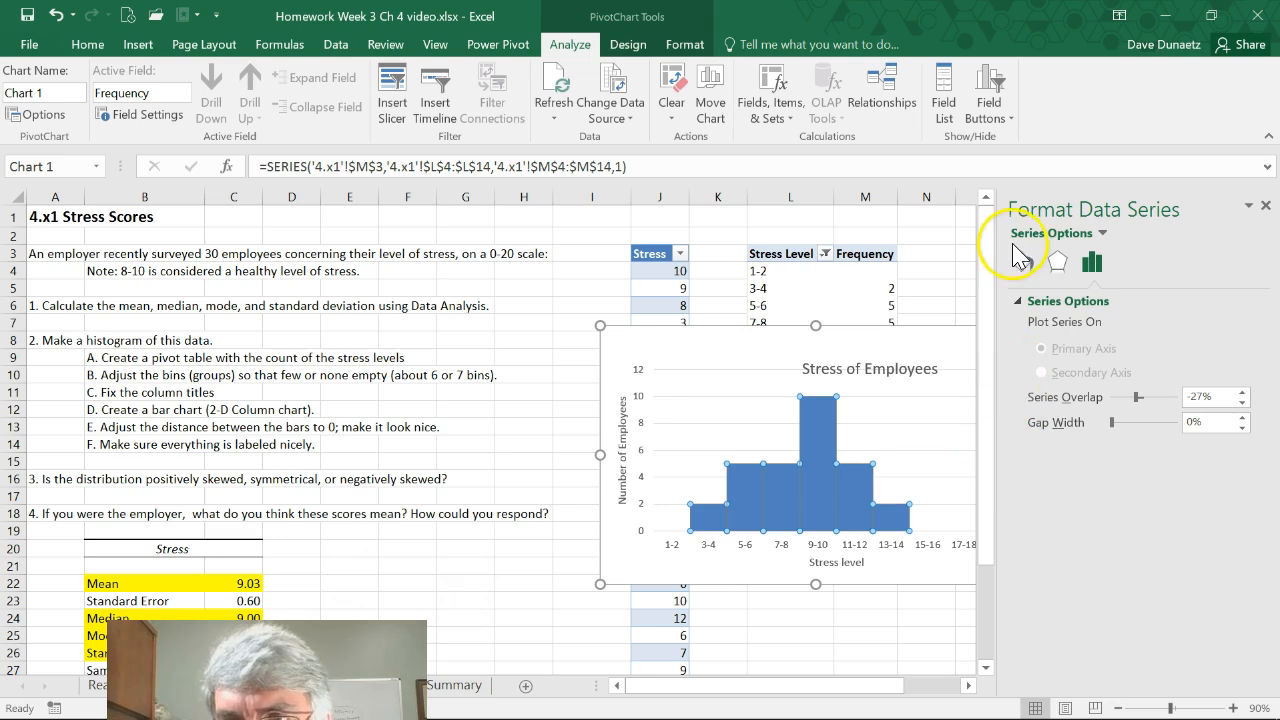
Give the histogram columns a solid line border with a width of 2 pt
left_click(1024, 266)
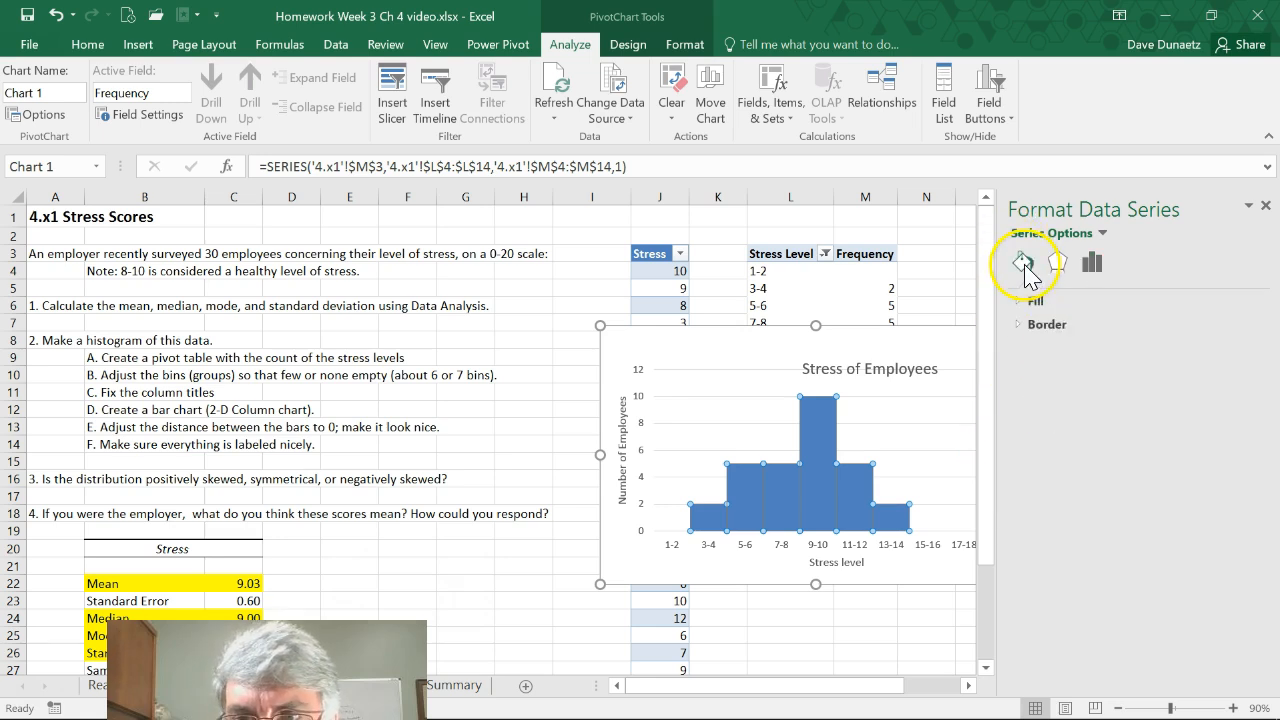
left_click(1035, 327)
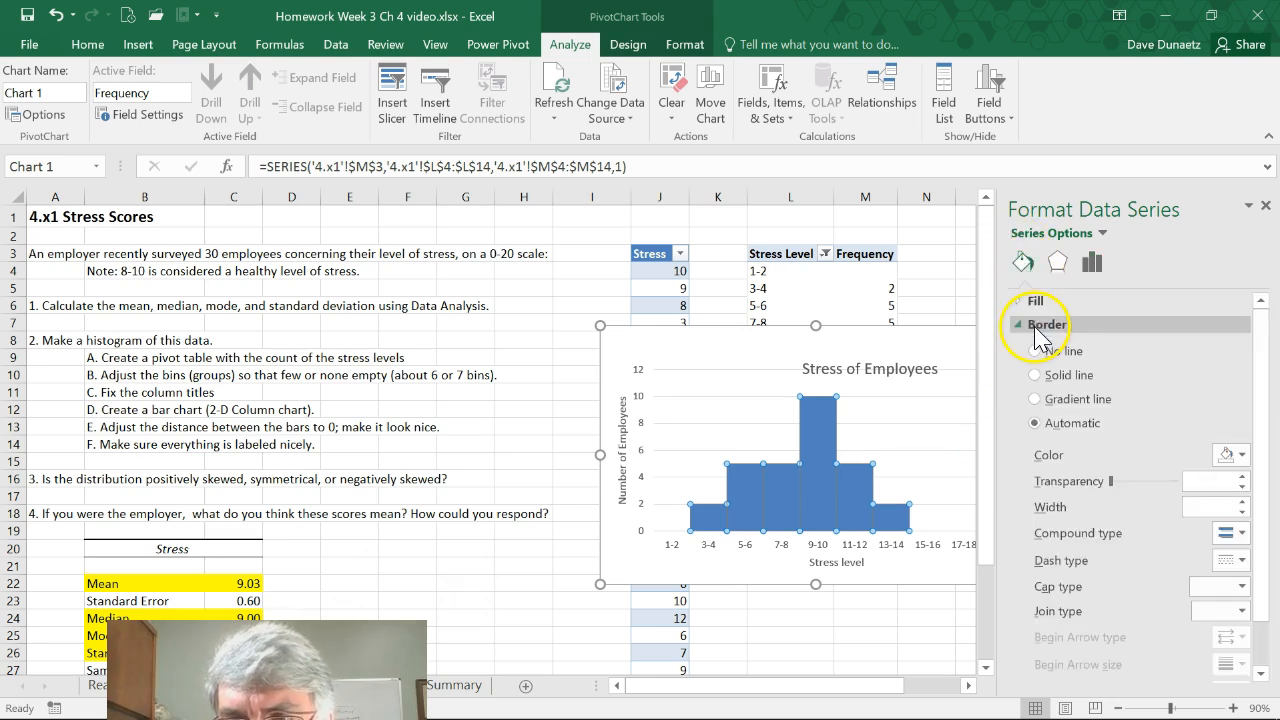
left_click(1035, 376)
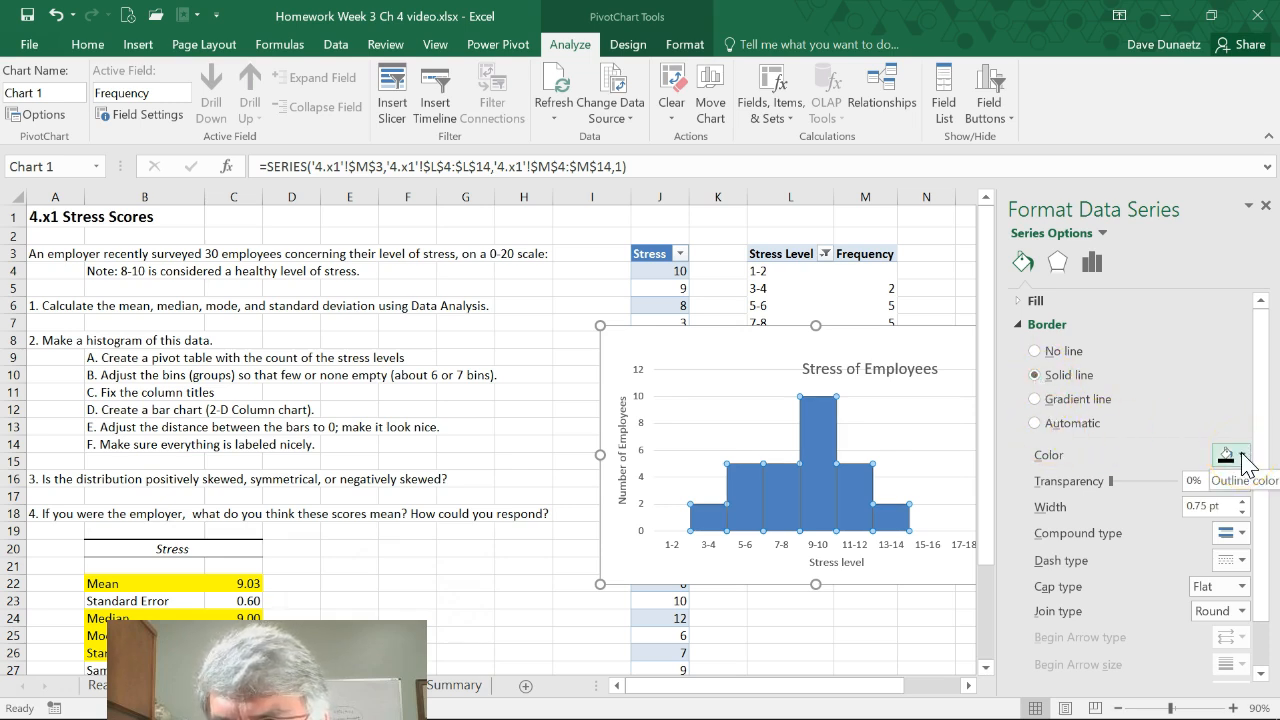
left_click(1242, 503)
left_click(1242, 503)
left_click(1242, 503)
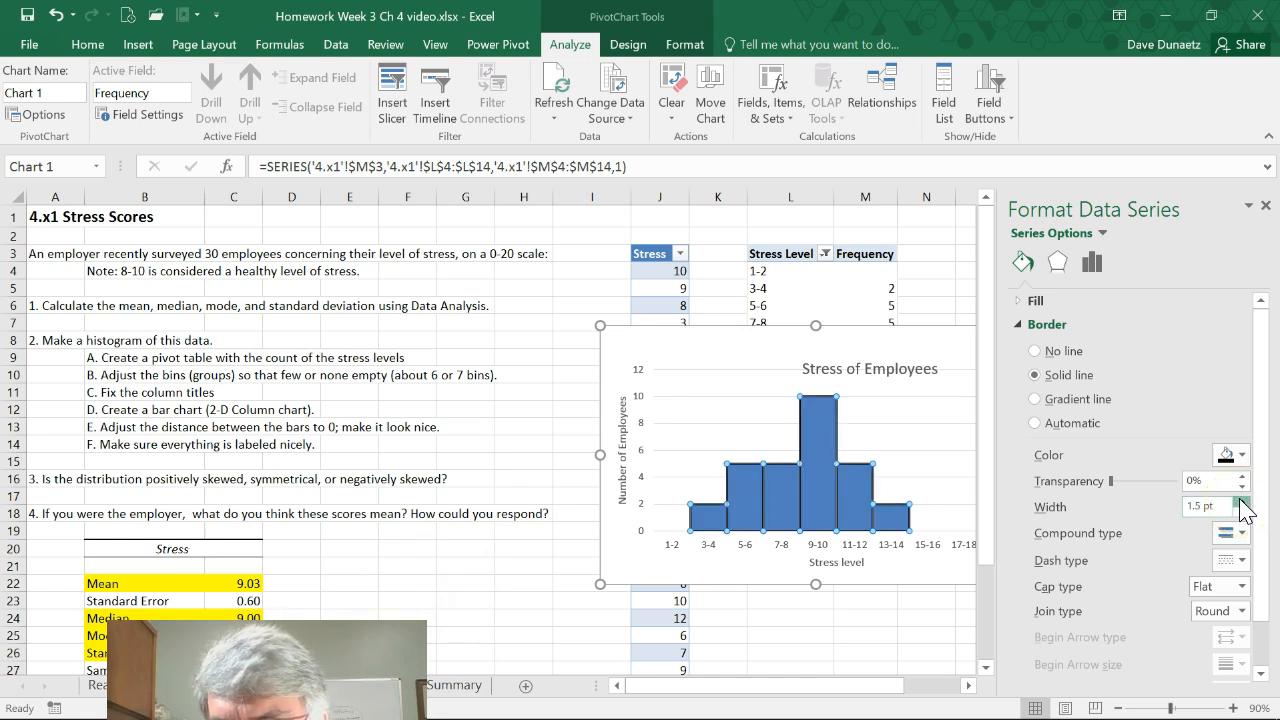
left_click(1242, 503)
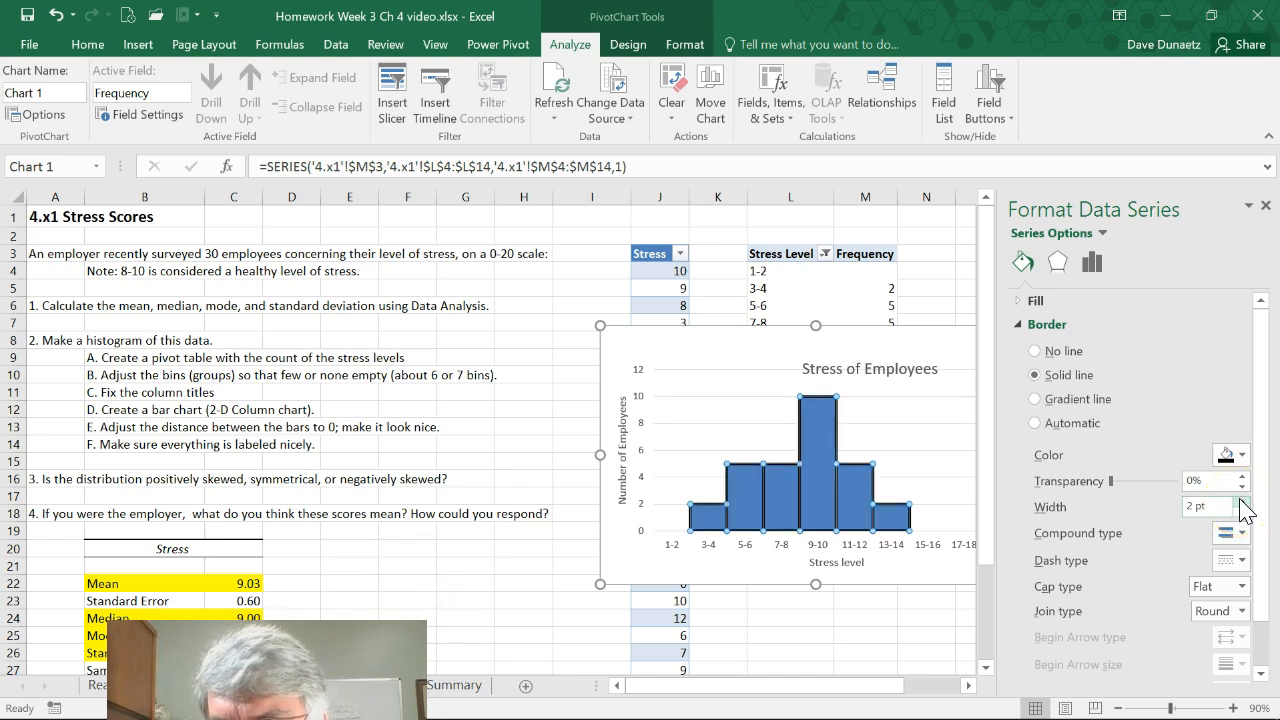
Close the formatting pane and move the chart directly below the PivotTable's Grand Total row
left_click(943, 467)
scroll(895, 520, "down", 1)
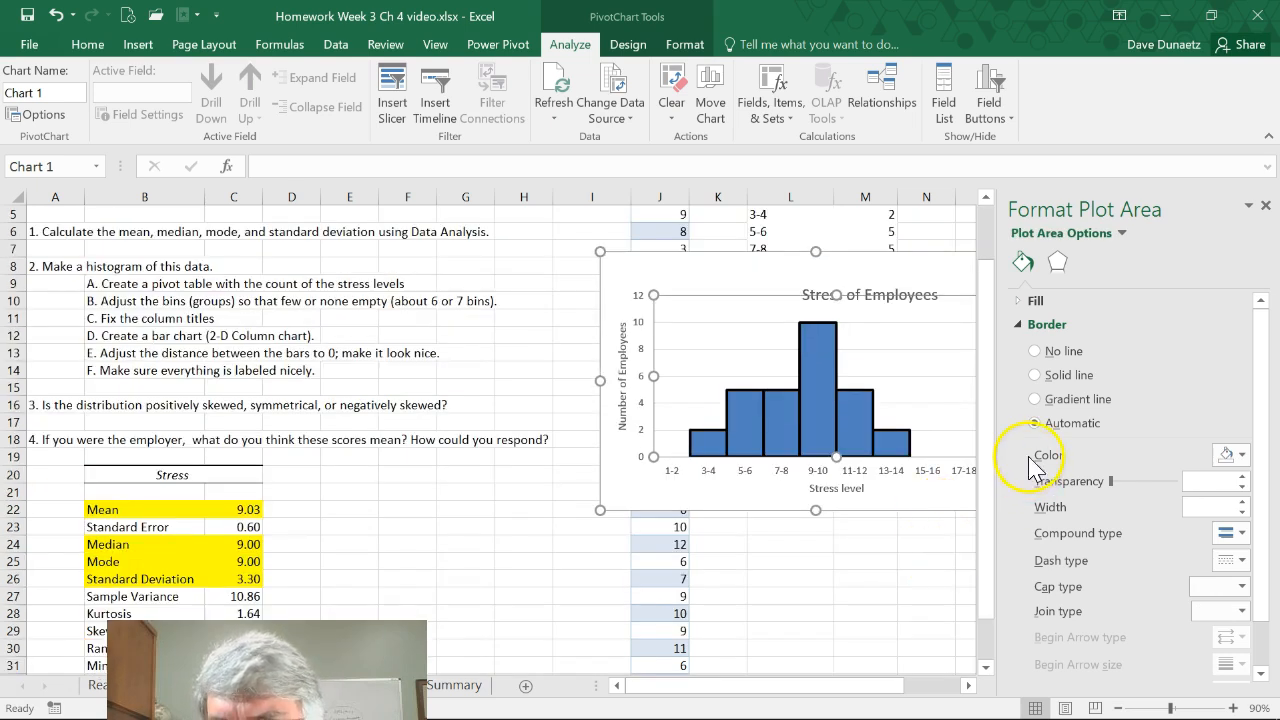
left_click(1265, 207)
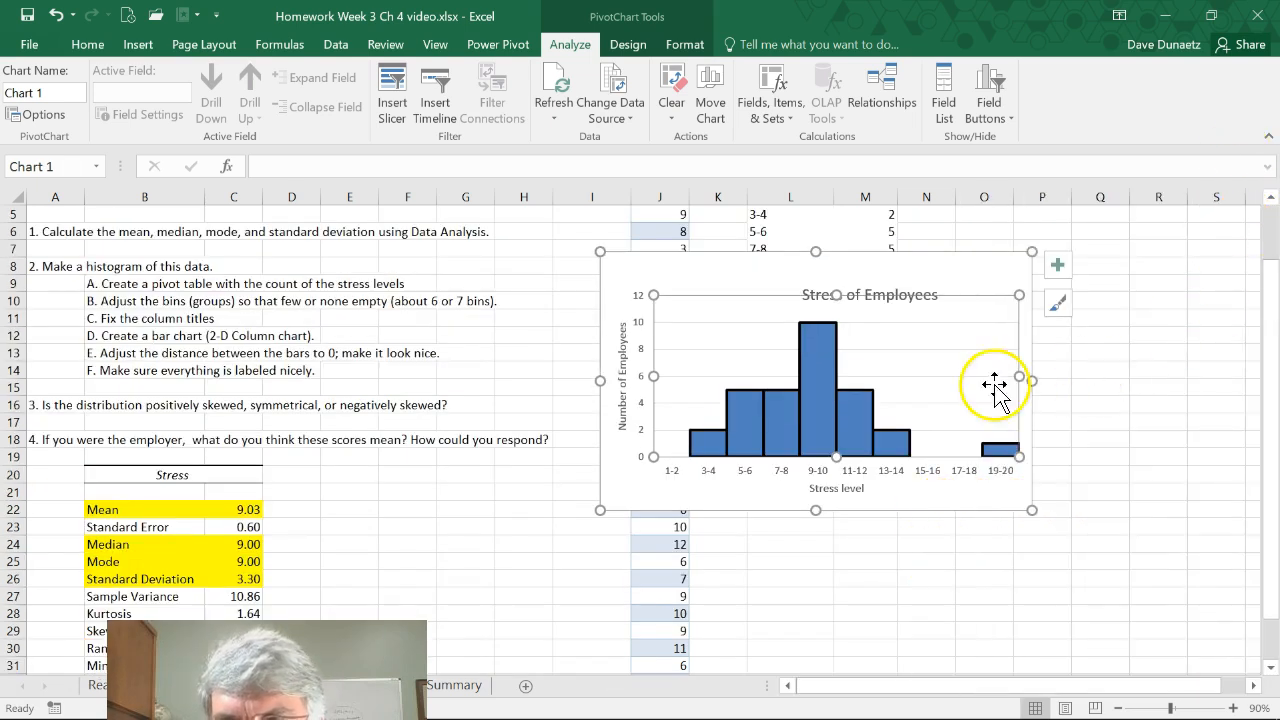
mouse_move(900, 263)
left_mouse_down()
mouse_move(983, 291)
mouse_move(1002, 385)
left_mouse_up()
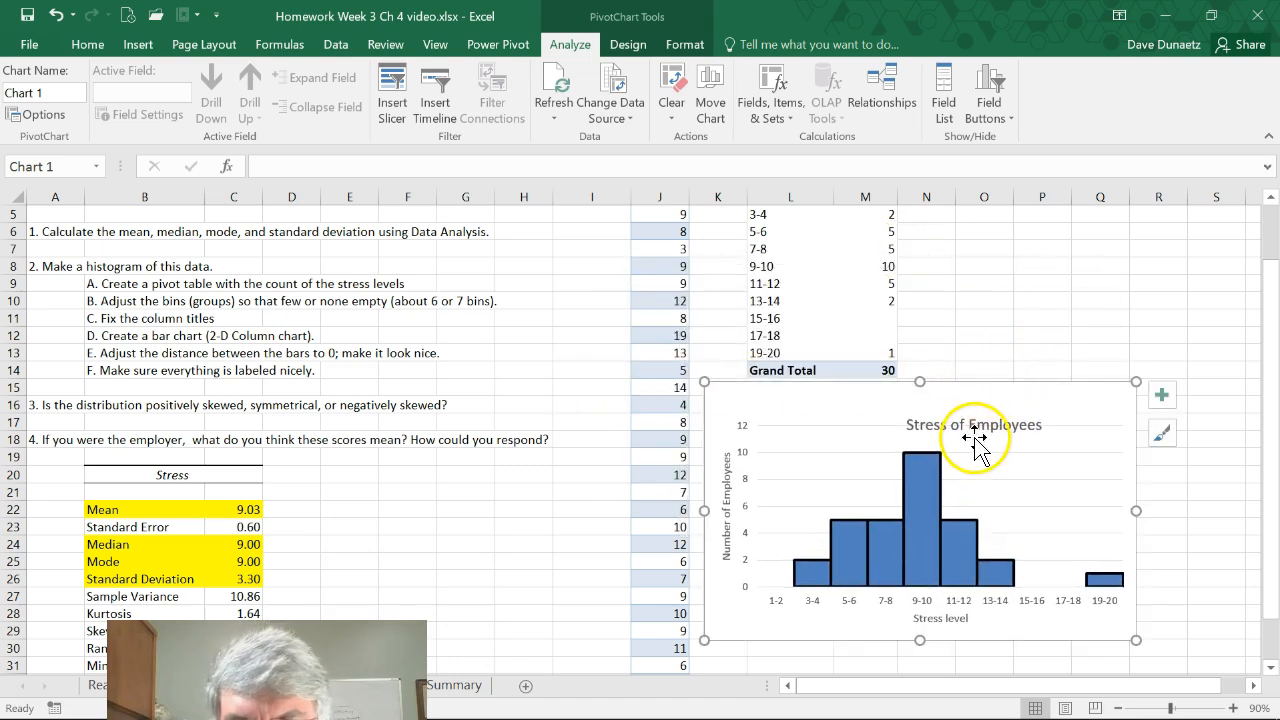
mouse_move(840, 582)
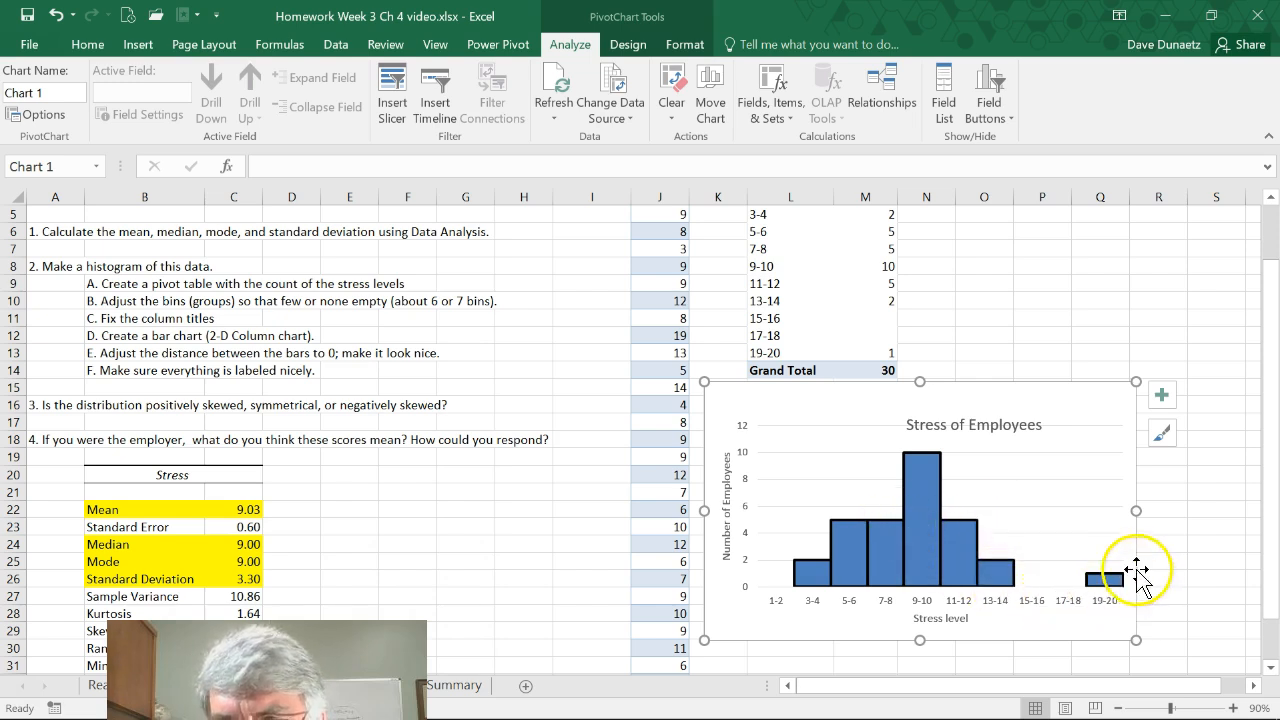
mouse_move(1108, 590)
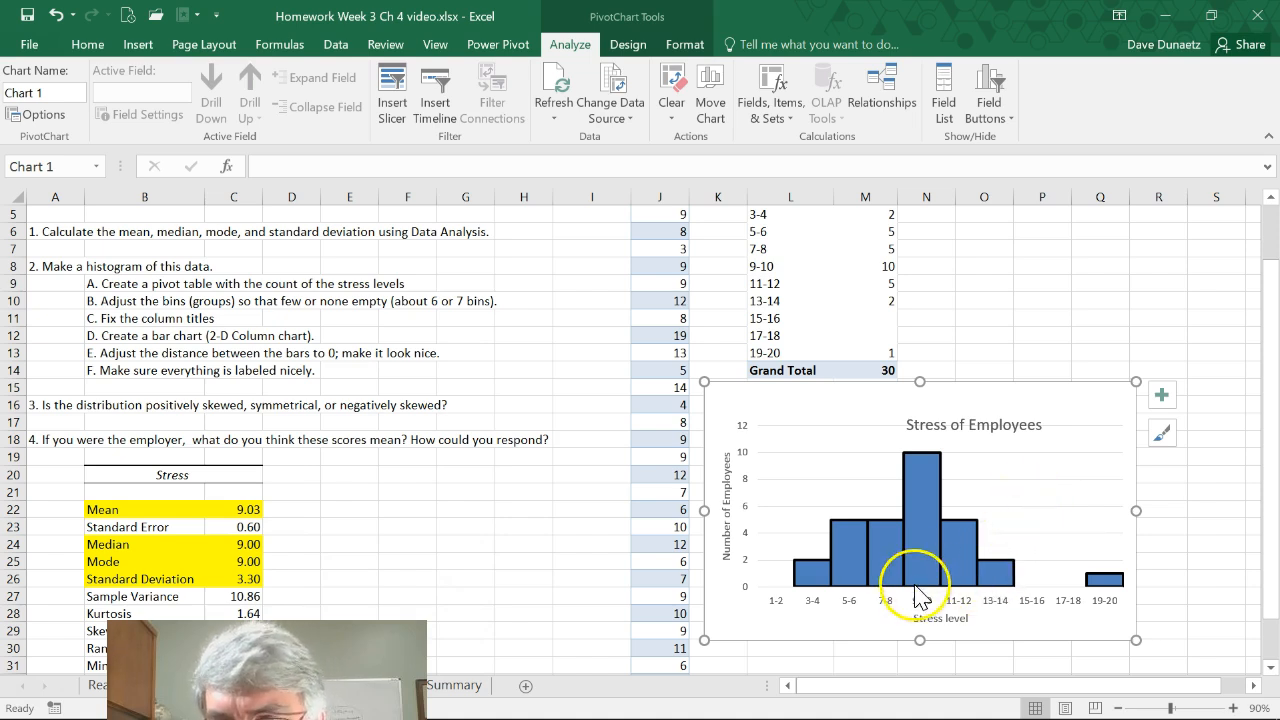
mouse_move(917, 583)
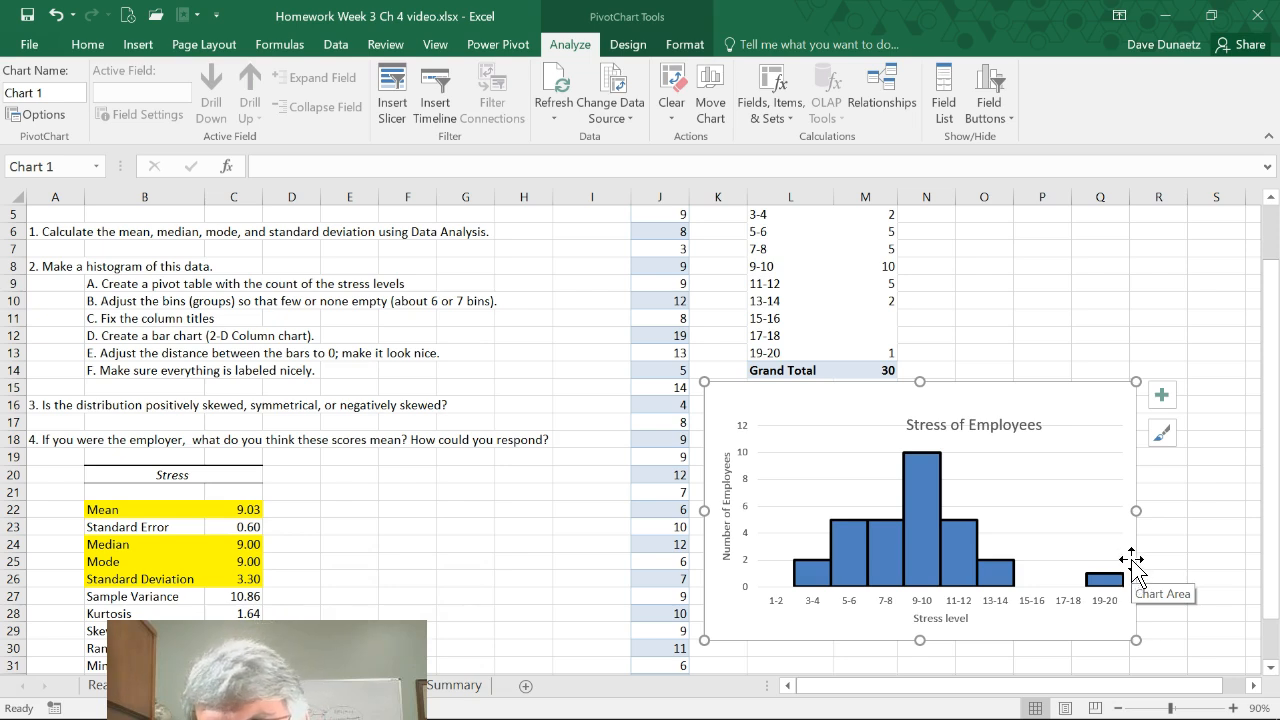
left_click(746, 578)
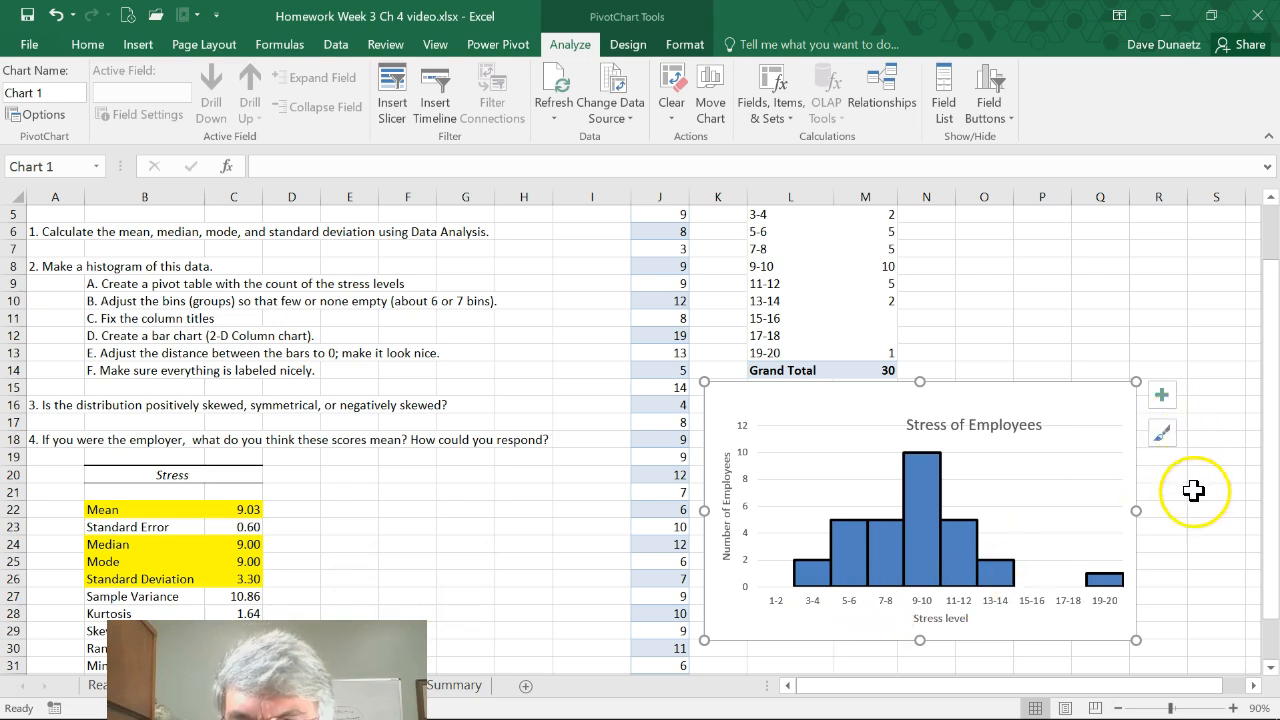
left_click(1174, 524)
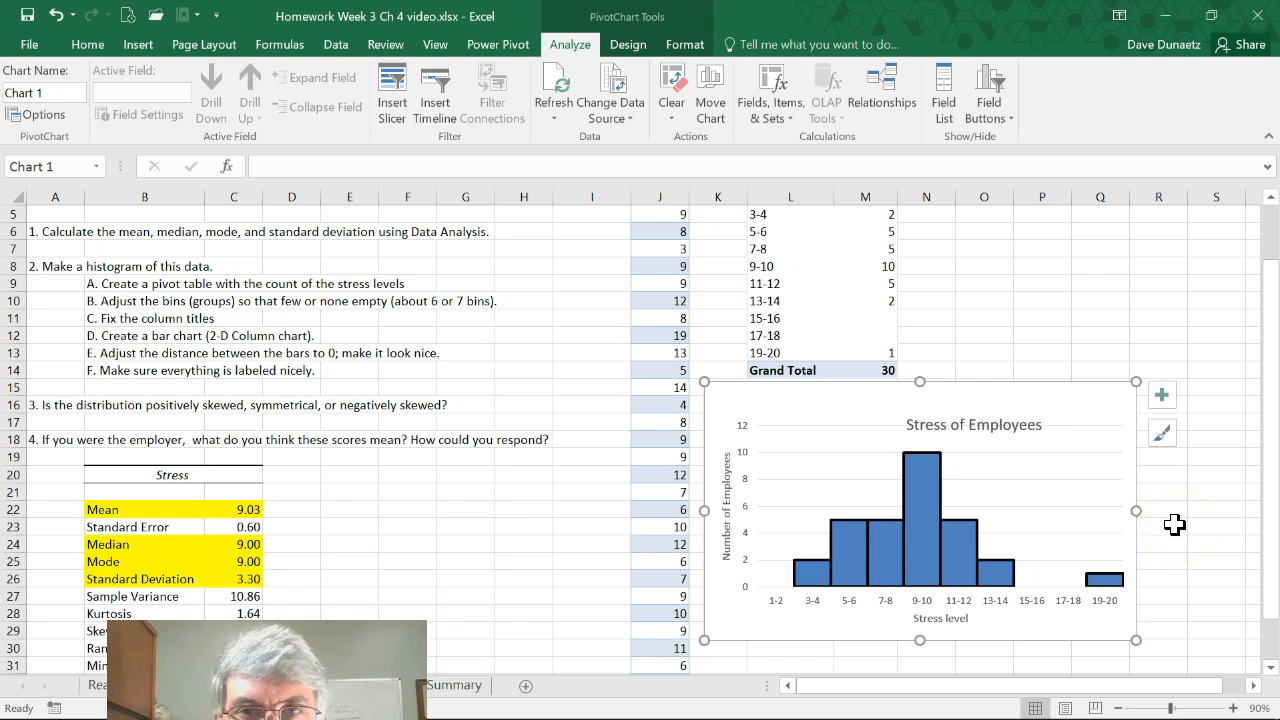